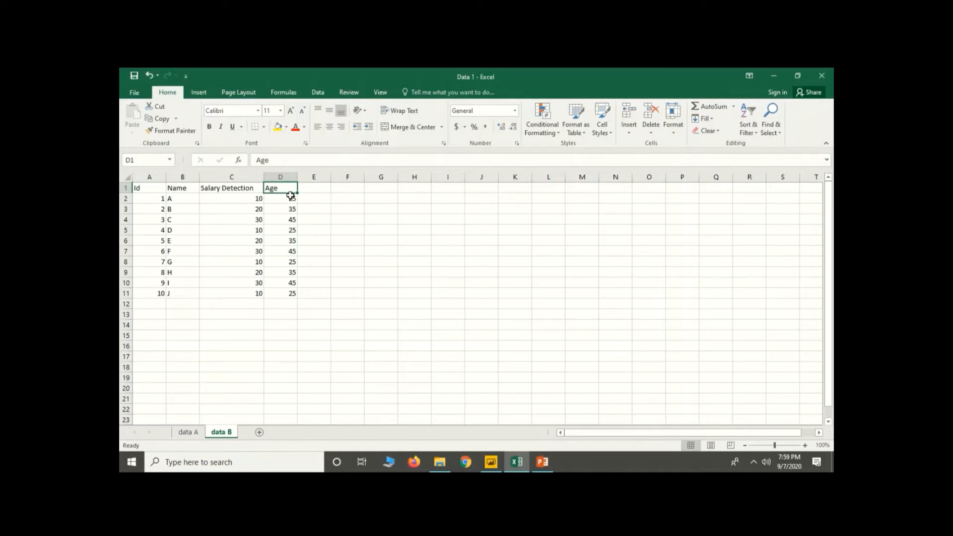
Step: Switch from the Excel workbook to Power BI Desktop and show the imported tables' rows
left_click(775, 77)
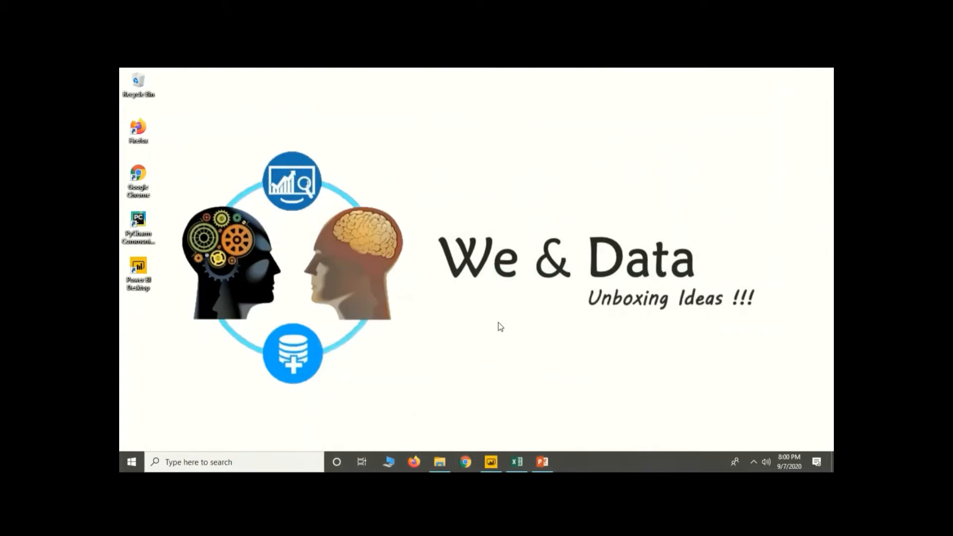
mouse_move(496, 464)
left_click(519, 412)
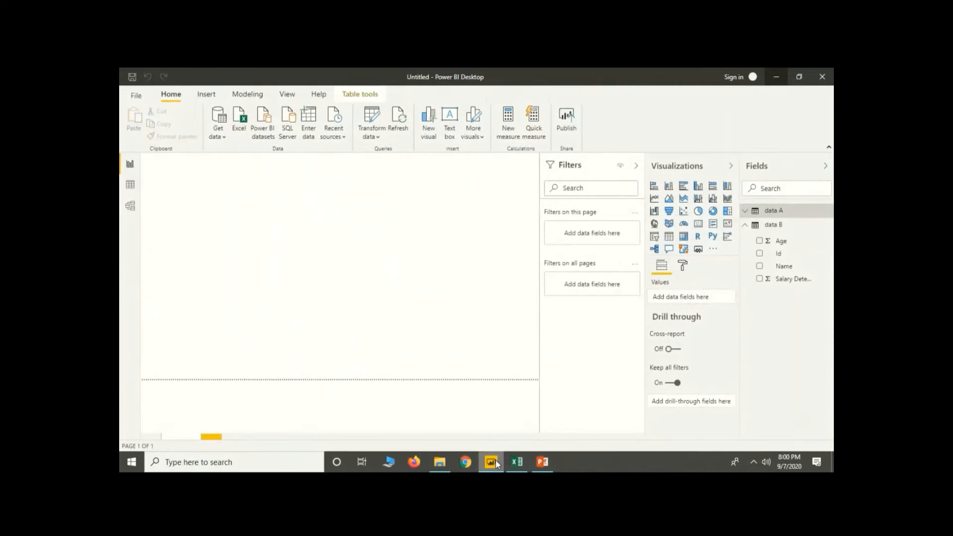
left_click(130, 185)
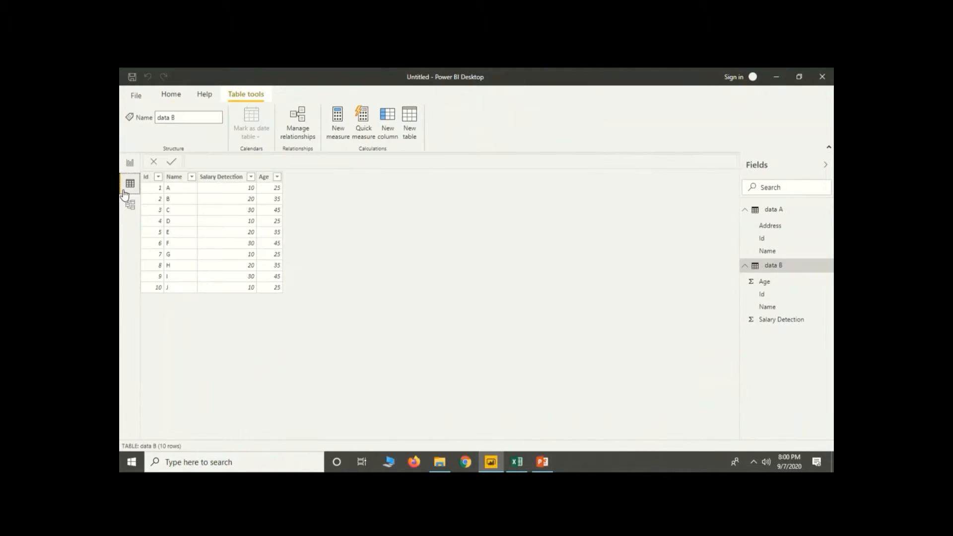
Step: Display the data A table and refresh the imported data from its source
left_click(793, 271)
left_click(790, 213)
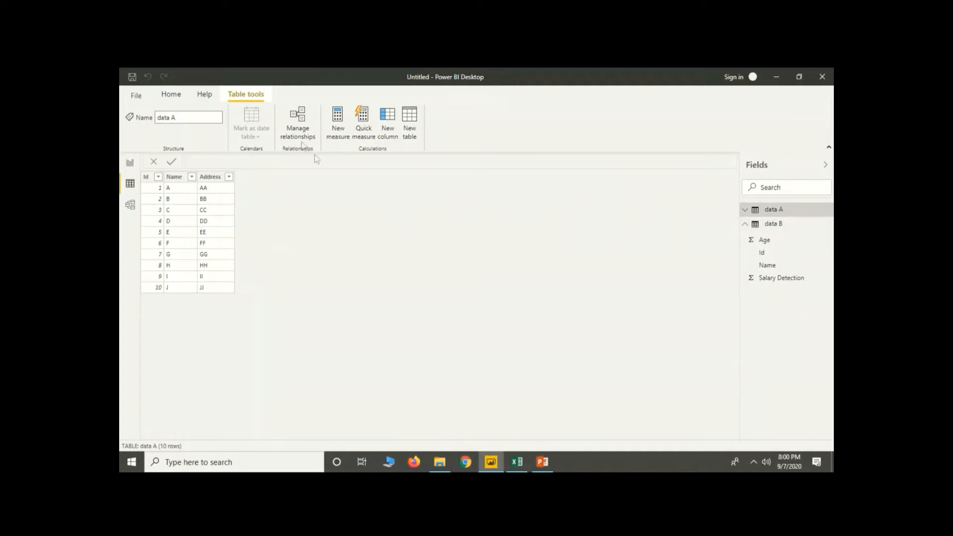
left_click(171, 94)
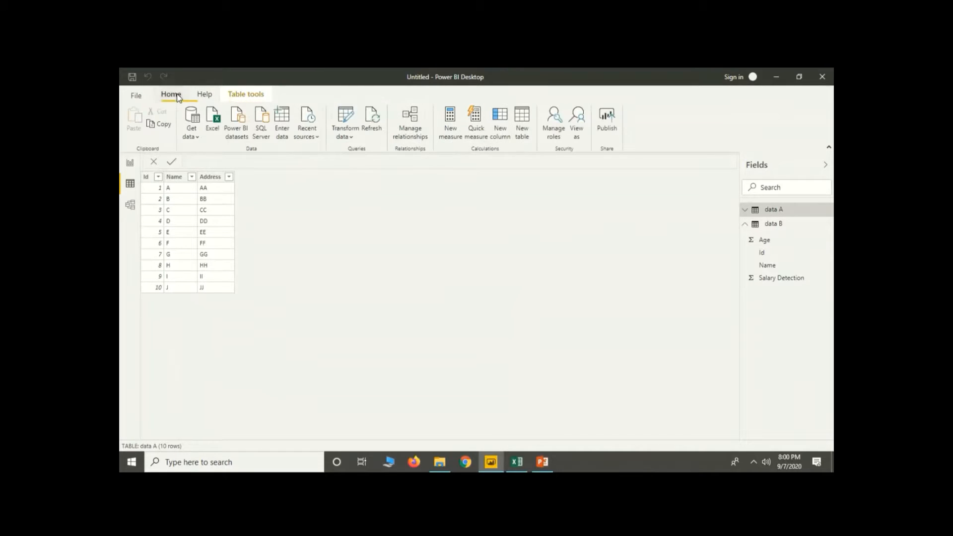
left_click(373, 130)
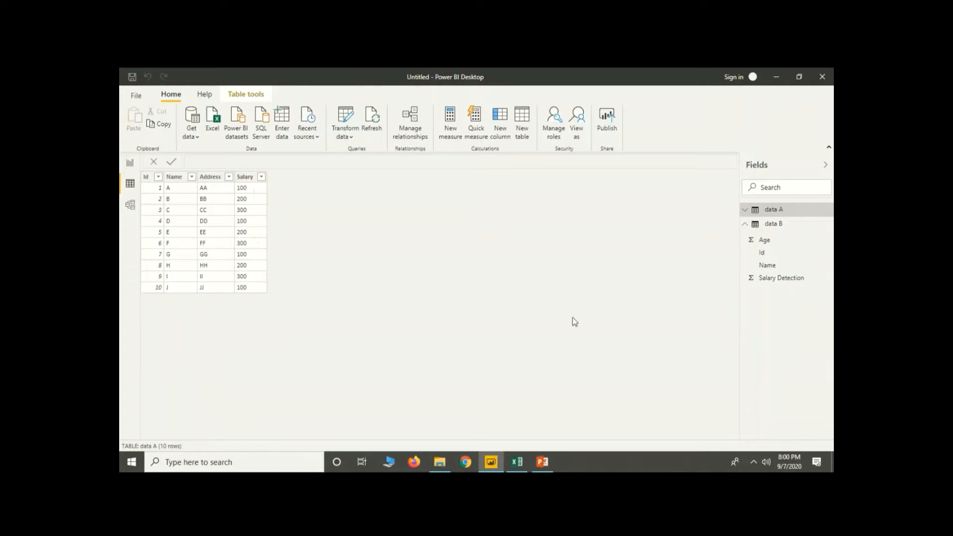
Step: Review the data B table and the relationship between data A and data B in the model
left_click(778, 226)
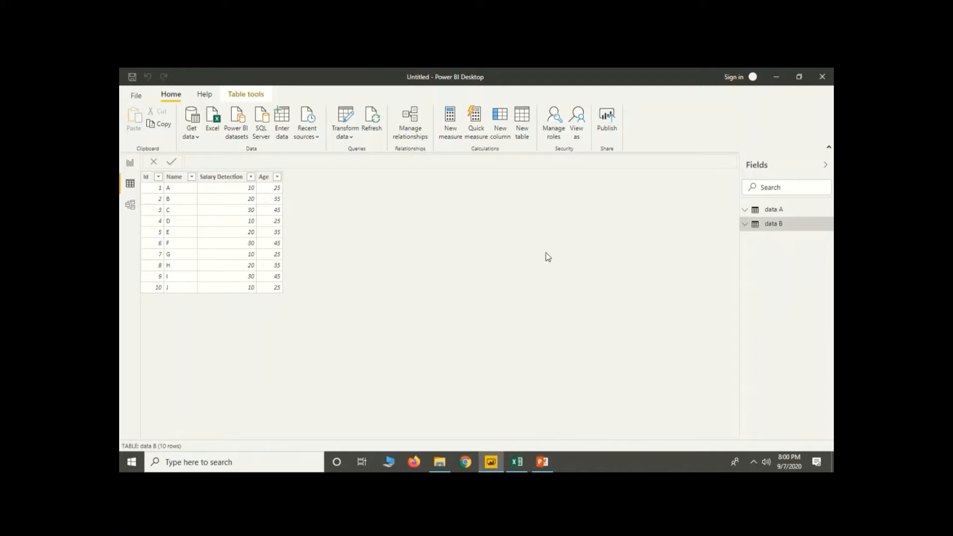
left_click(130, 205)
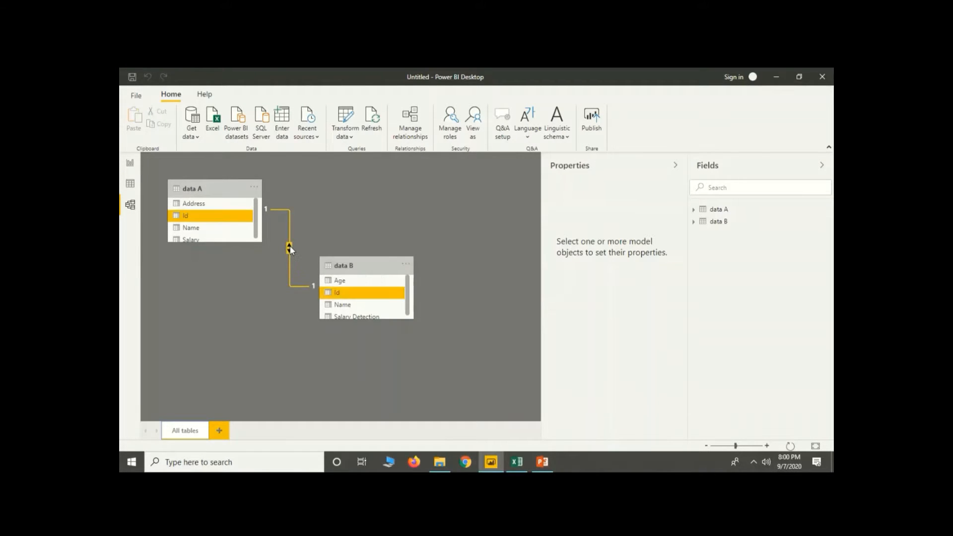
left_click(130, 183)
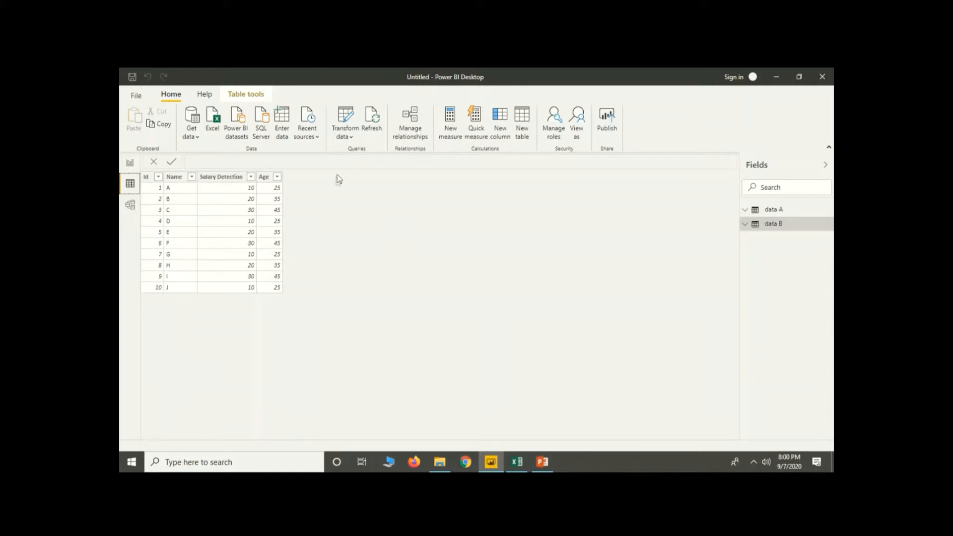
Step: In Power Query Editor, merge data A with data B as a new query, matching on Id with a left outer join
left_click(343, 141)
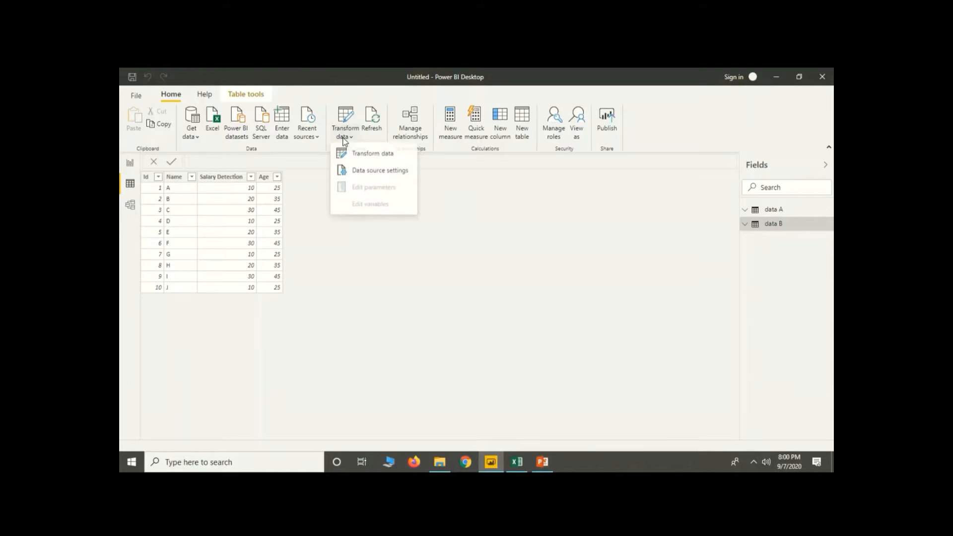
left_click(358, 158)
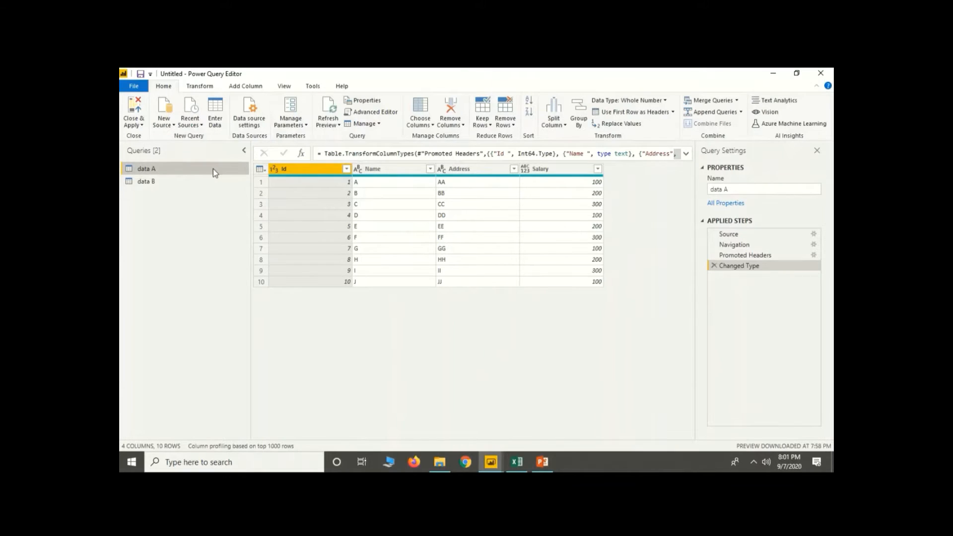
left_click(736, 100)
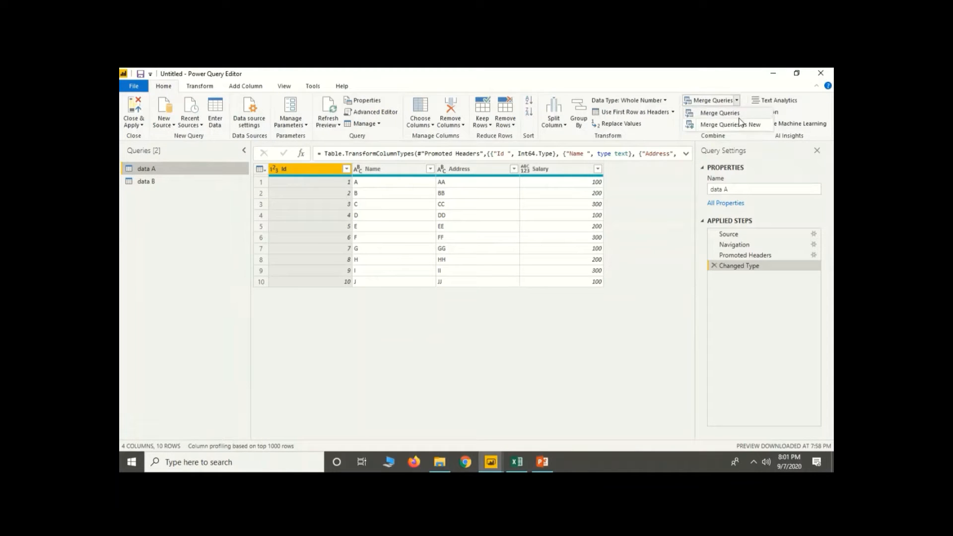
left_click(742, 125)
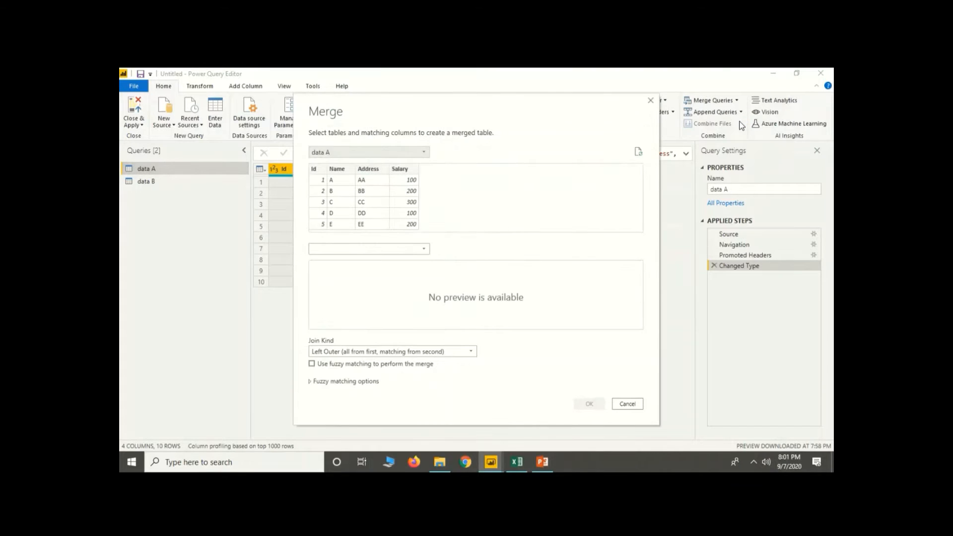
left_click(384, 249)
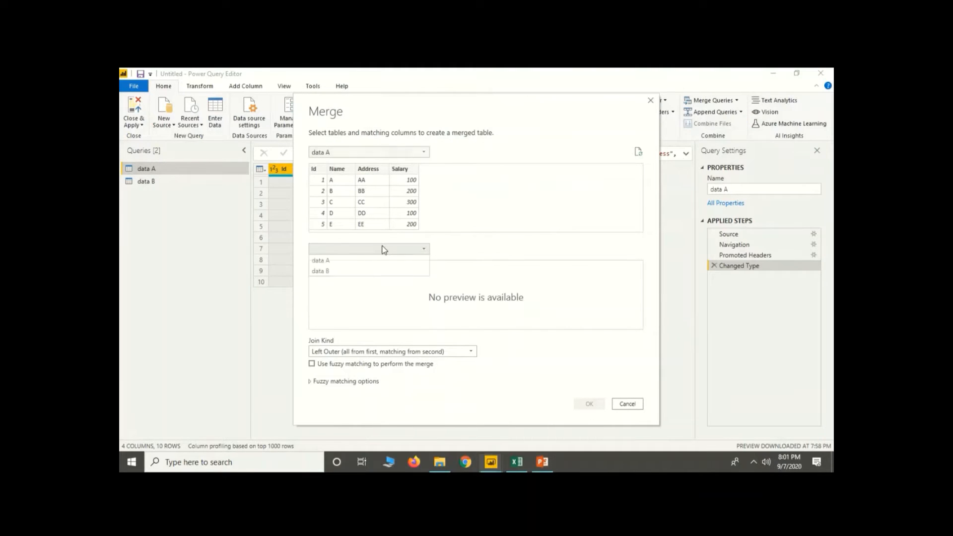
left_click(376, 271)
left_click(318, 170)
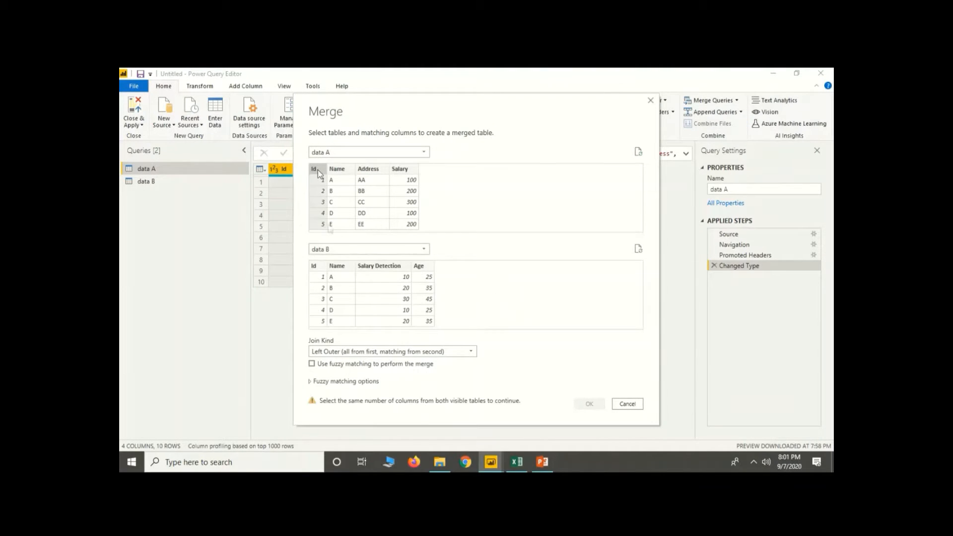
left_click(320, 268)
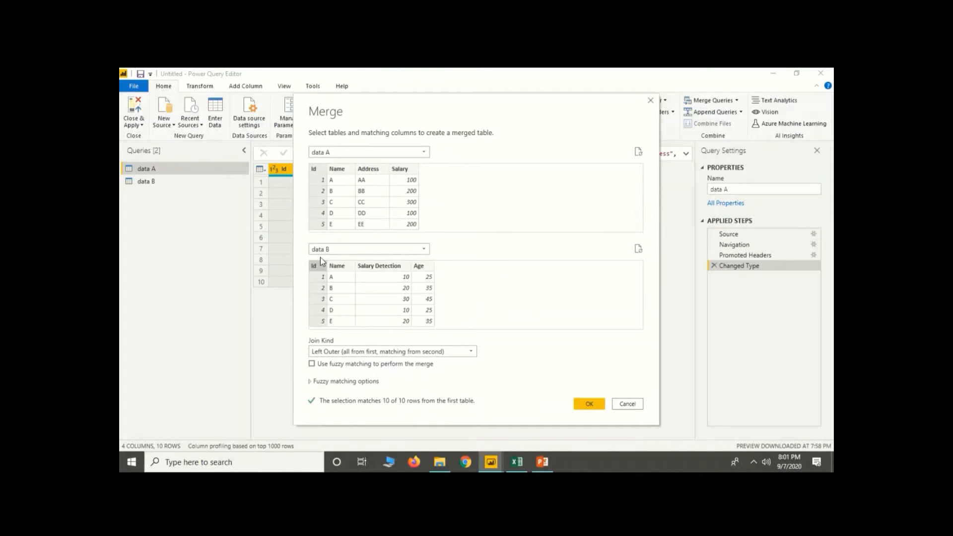
left_click(591, 404)
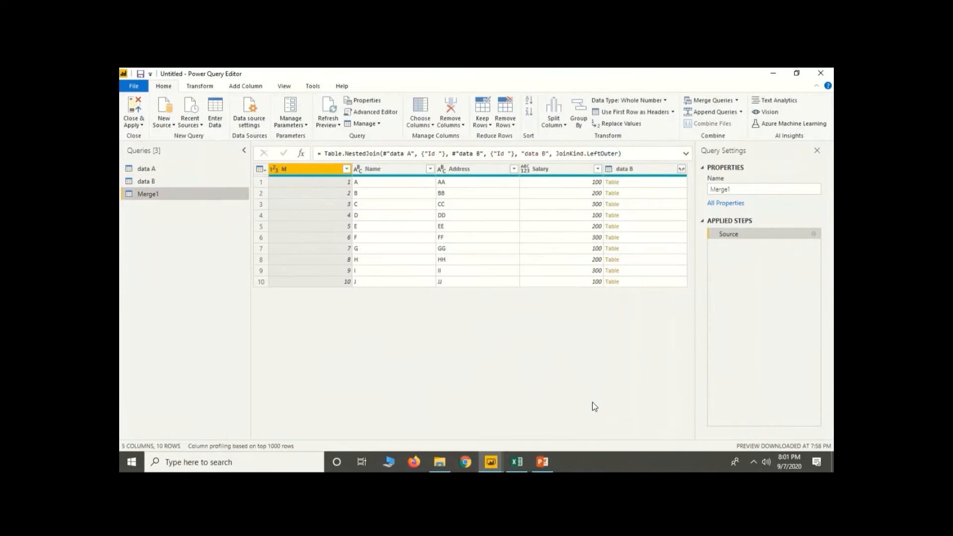
Step: Rename the merged query as New data AB
double_click(158, 195)
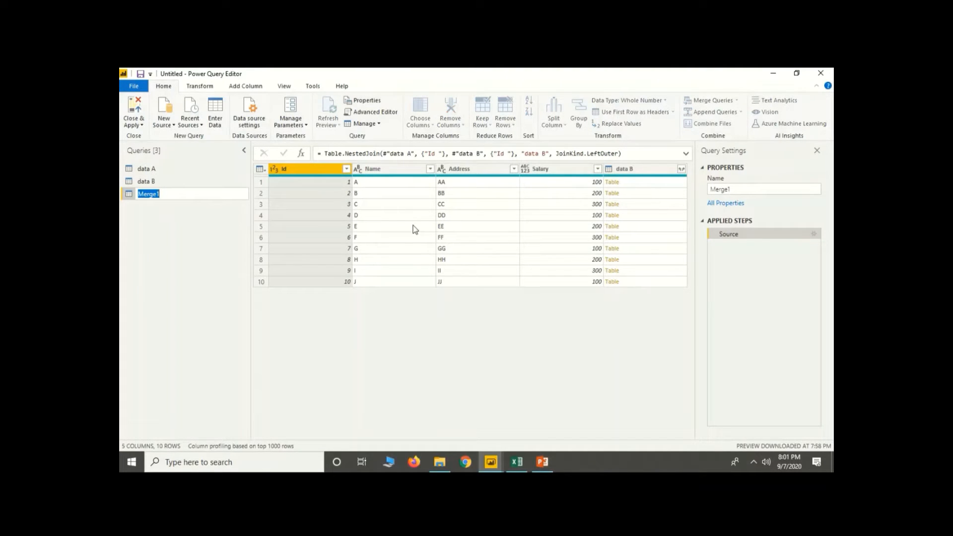
type("New data AB")
key("Return")
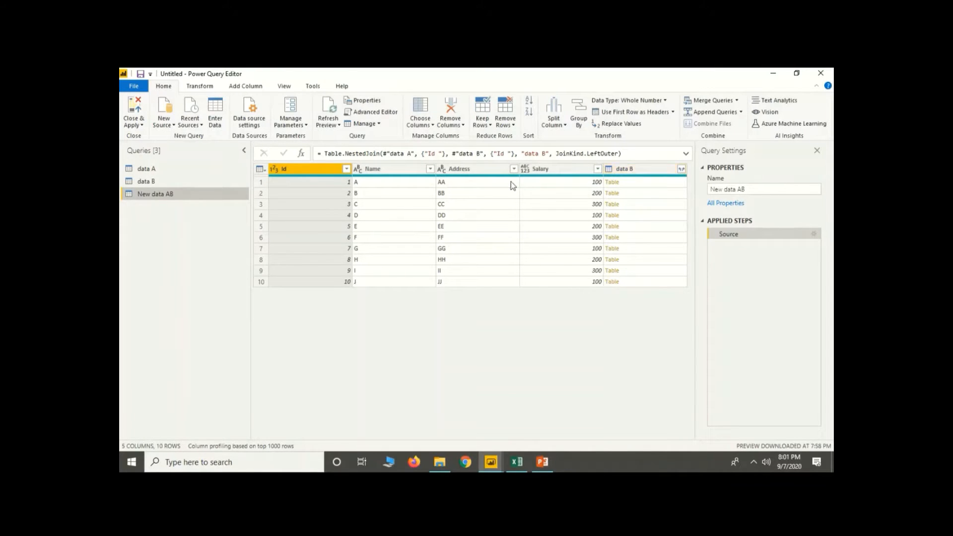
Step: Expand the data B column of the merged query to include only Salary Detection and Age
left_click(682, 170)
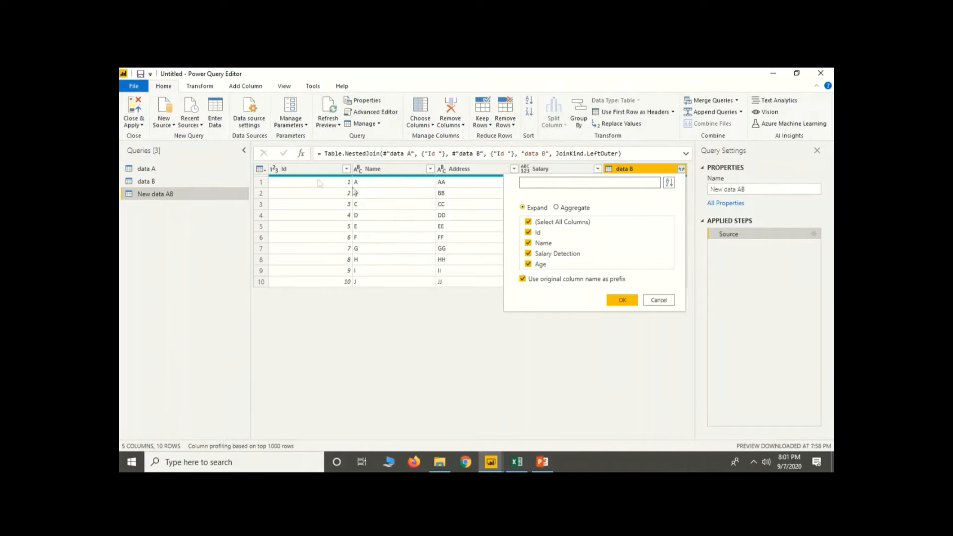
left_click(536, 232)
left_click(538, 244)
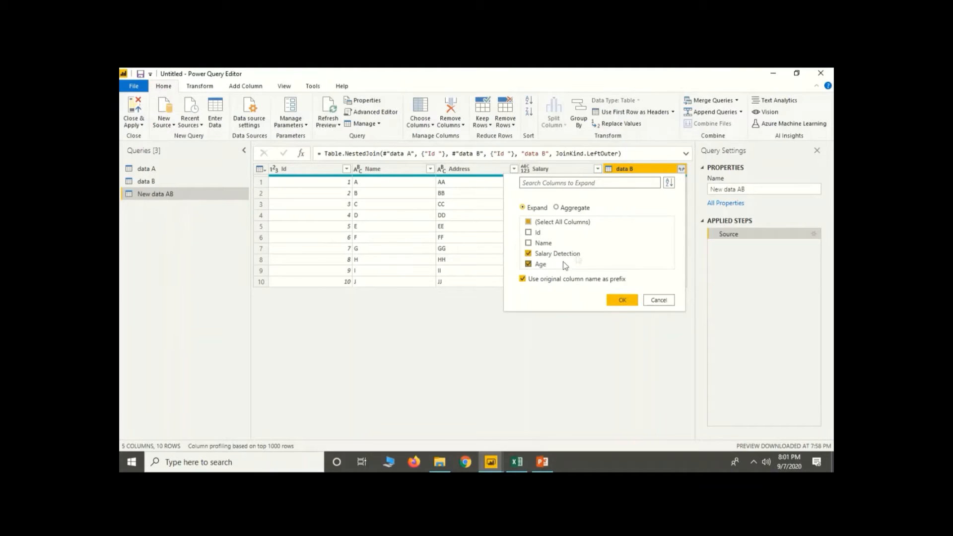
left_click(620, 301)
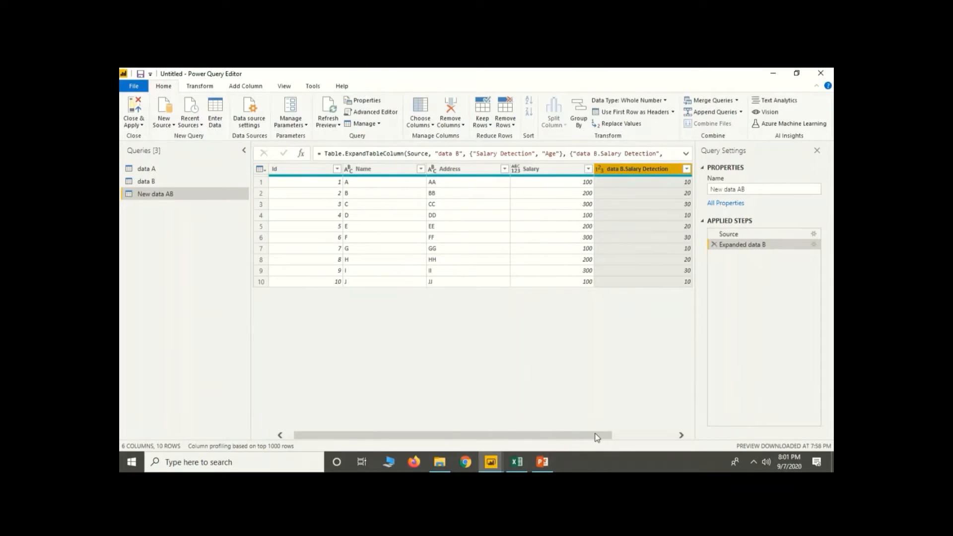
Step: Rename the expanded data B.Salary Detection column as Salary Detection
left_click_drag(597, 435, 669, 406)
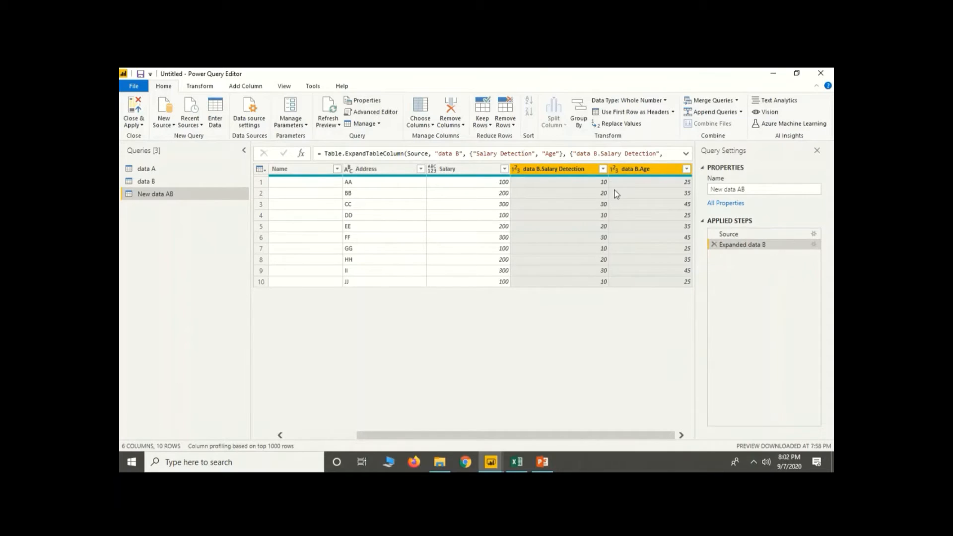
double_click(541, 171)
left_click(541, 169)
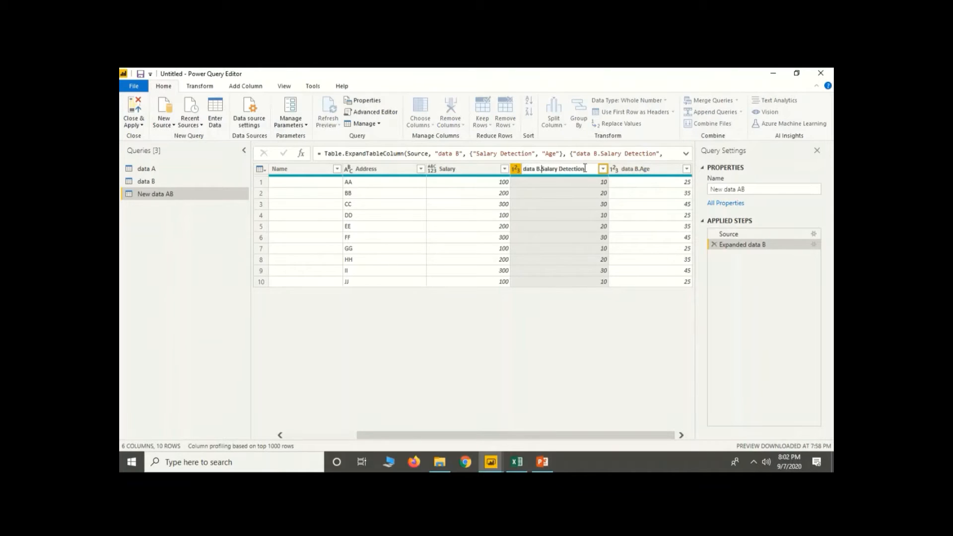
key("BackSpace")
key("BackSpace")
key("BackSpace")
key("BackSpace")
key("BackSpace")
key("BackSpace")
key("BackSpace")
key("Return")
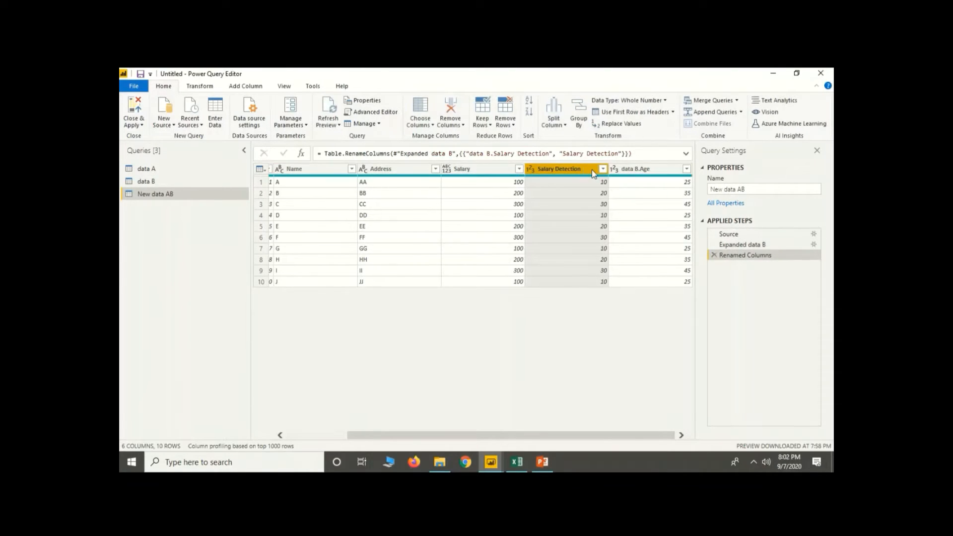
Step: Rename the expanded data B.Age column as Age
double_click(639, 170)
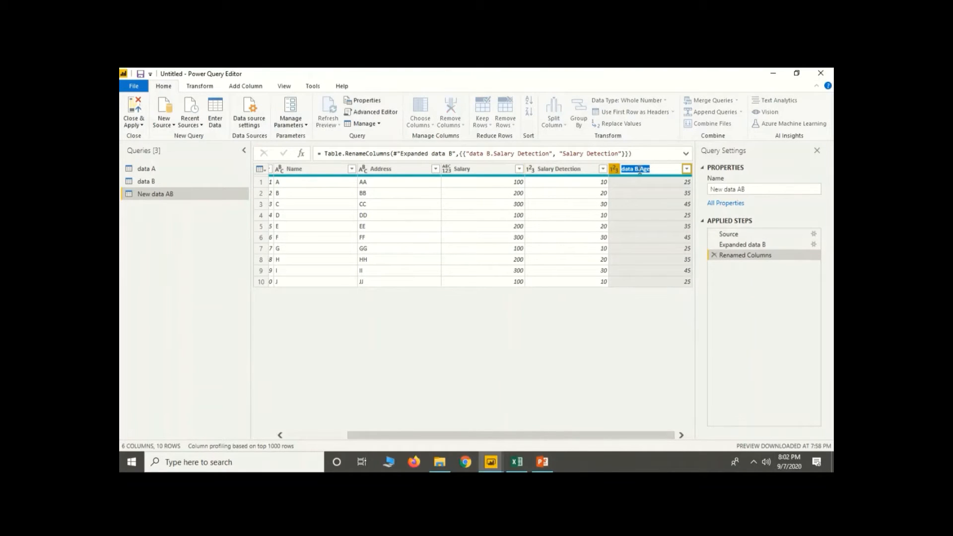
left_click(639, 170)
key("BackSpace")
key("BackSpace")
key("BackSpace")
key("BackSpace")
key("BackSpace")
key("BackSpace")
key("Return")
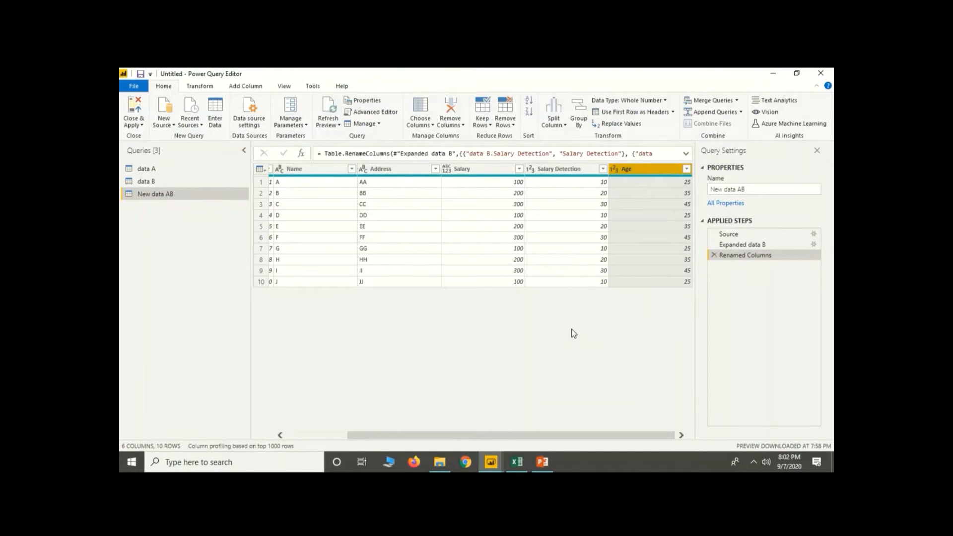
Step: Apply the query changes, close Power Query Editor and display the New data AB table
left_click(136, 124)
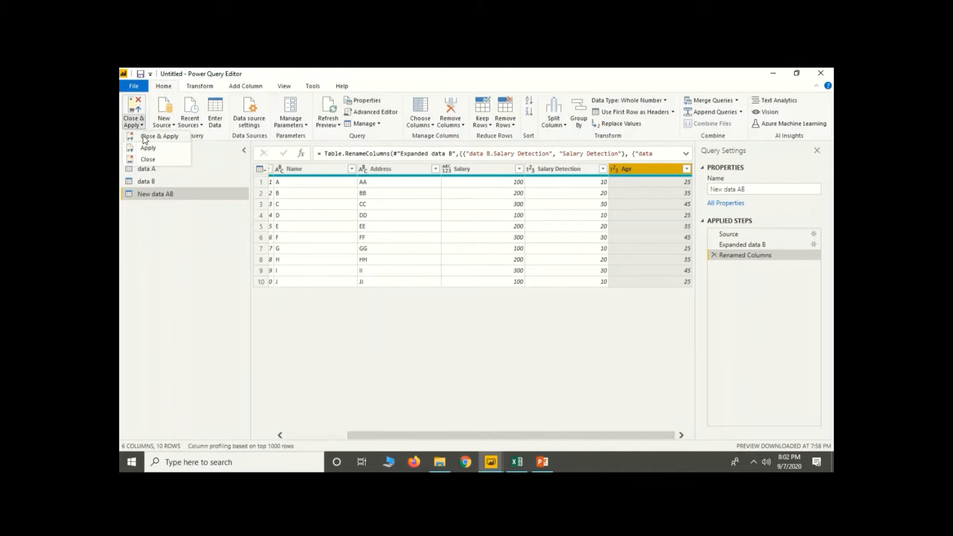
left_click(145, 137)
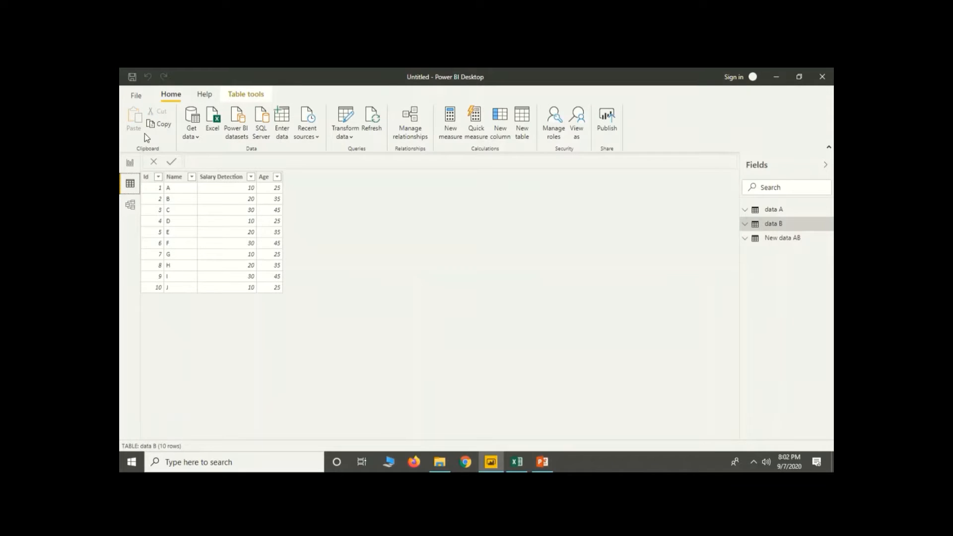
left_click(796, 241)
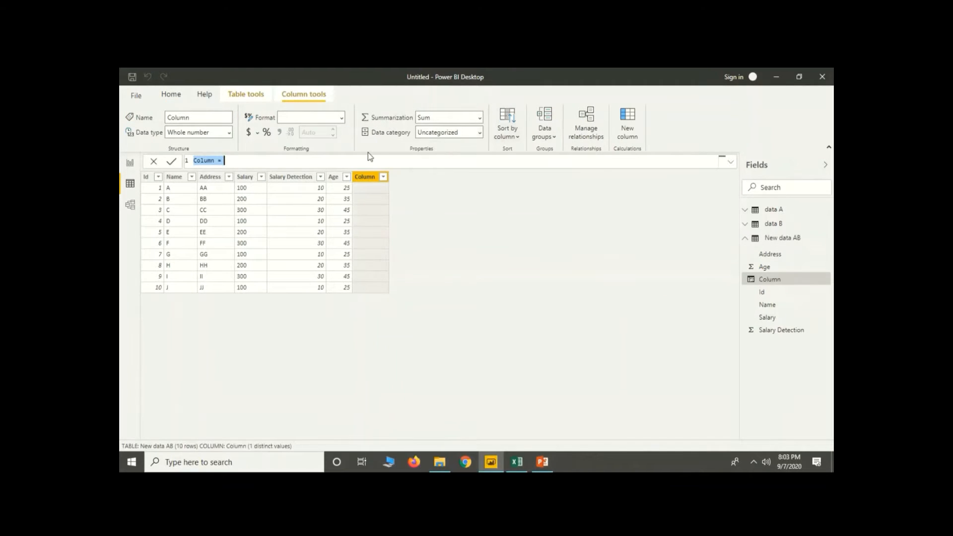
Step: Add a calculated column named Total salary to the New data AB table
left_click(216, 161)
key("BackSpace")
key("BackSpace")
key("BackSpace")
key("BackSpace")
key("BackSpace")
key("BackSpace")
type("Total salary")
Step: Define the new column's formula as 'New data AB'[Salary]-'New data AB'[Salary Detection]
left_click(292, 157)
type("sala")
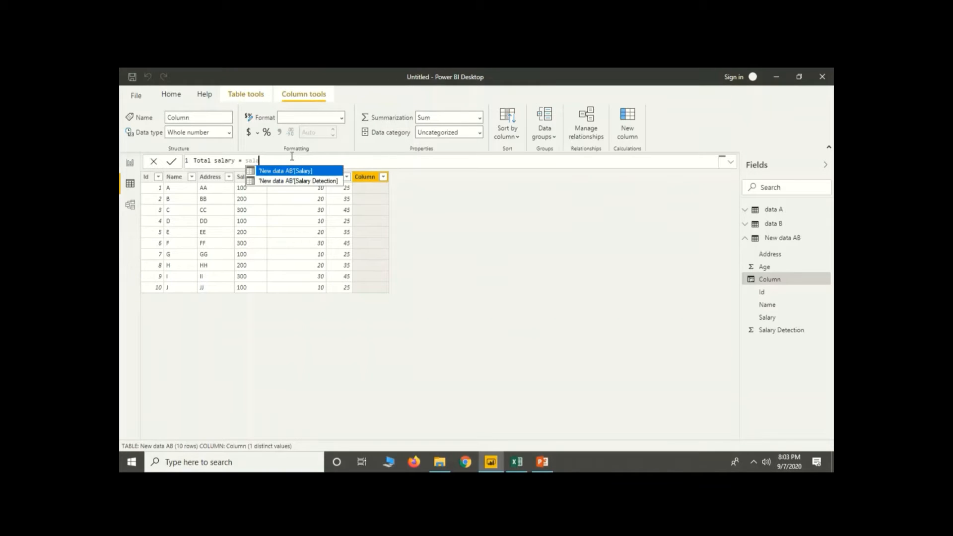
key("Tab")
type("-sal")
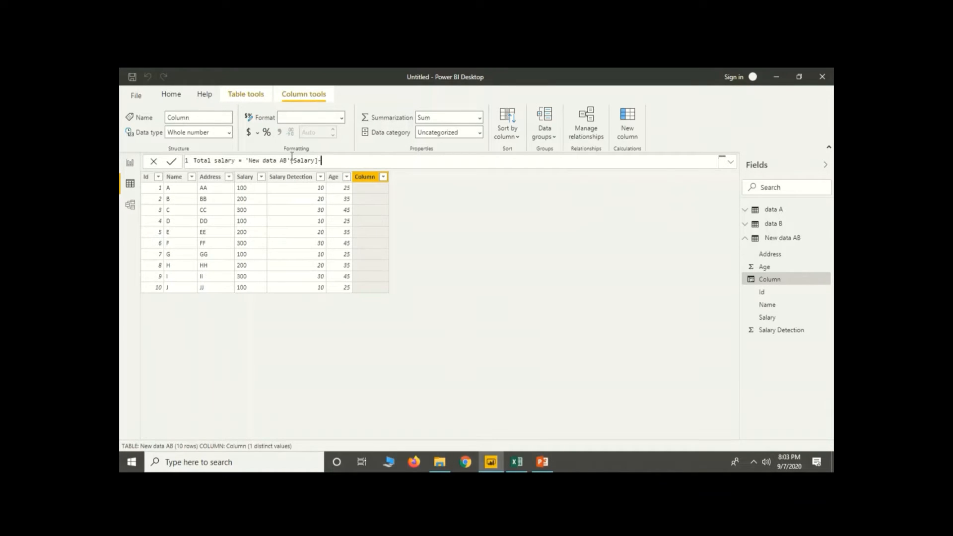
key("Down")
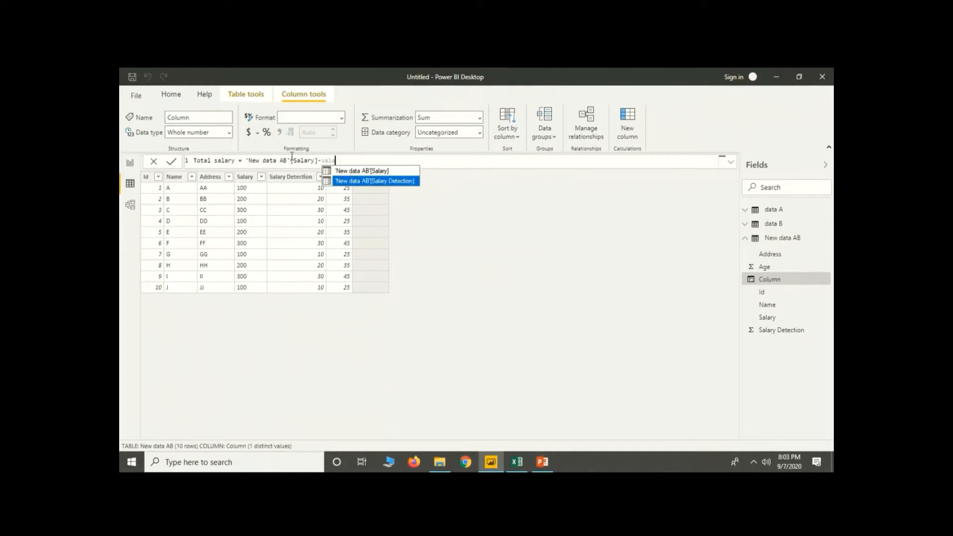
key("Tab")
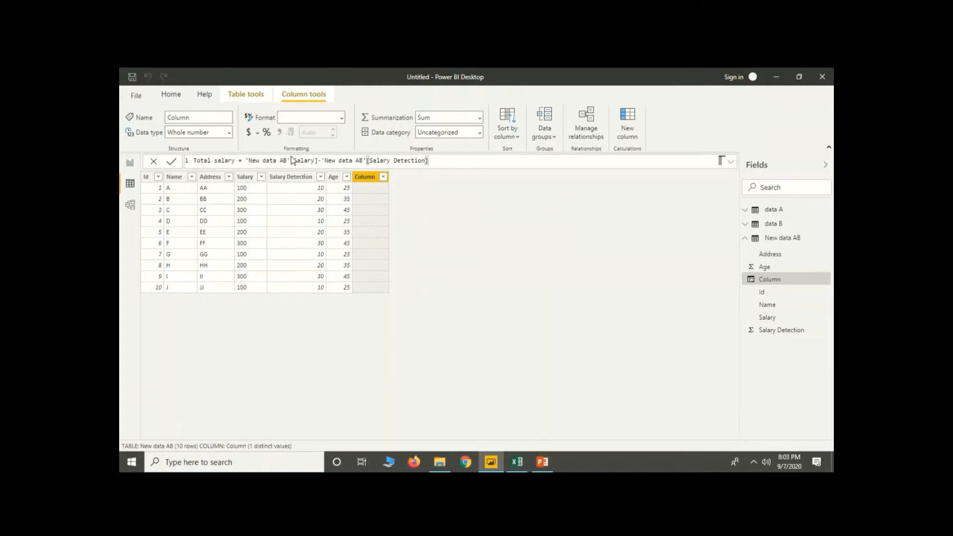
key("Return")
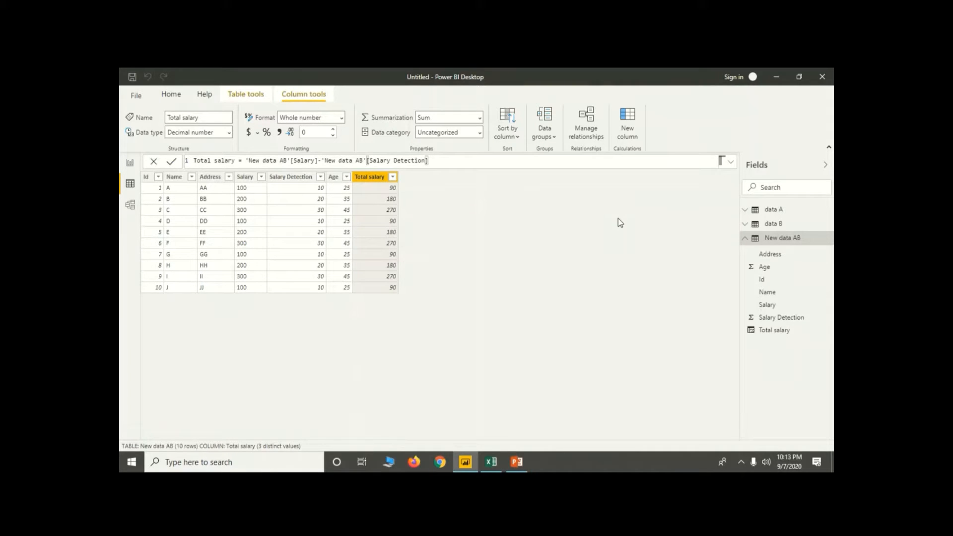
Step: Change the Total salary formula to add Salary and Salary Detection instead of subtracting them
left_click(321, 161)
key("BackSpace")
type("+")
key("Return")
Step: Rename the Total salary calculated column as text within its formula
left_click_drag(247, 160, 450, 160)
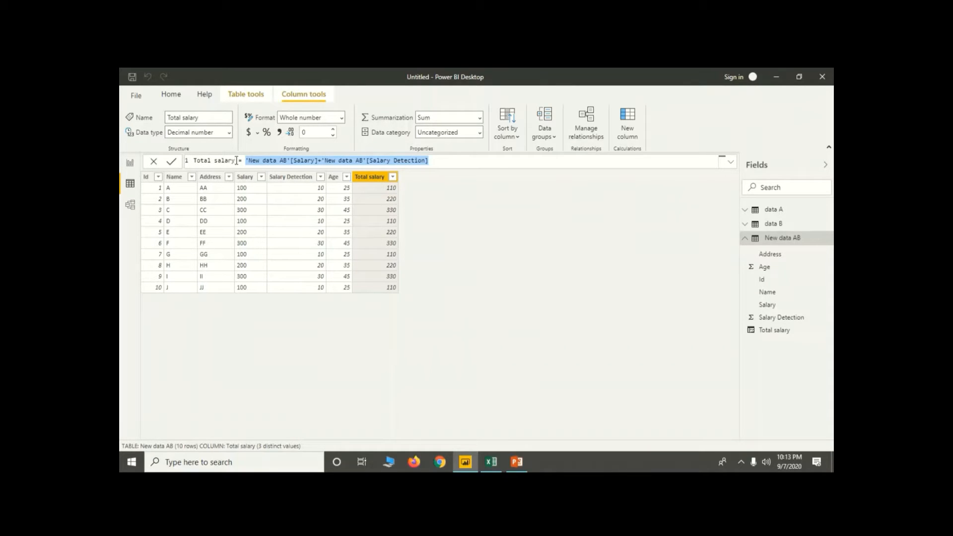
left_click_drag(236, 160, 193, 161)
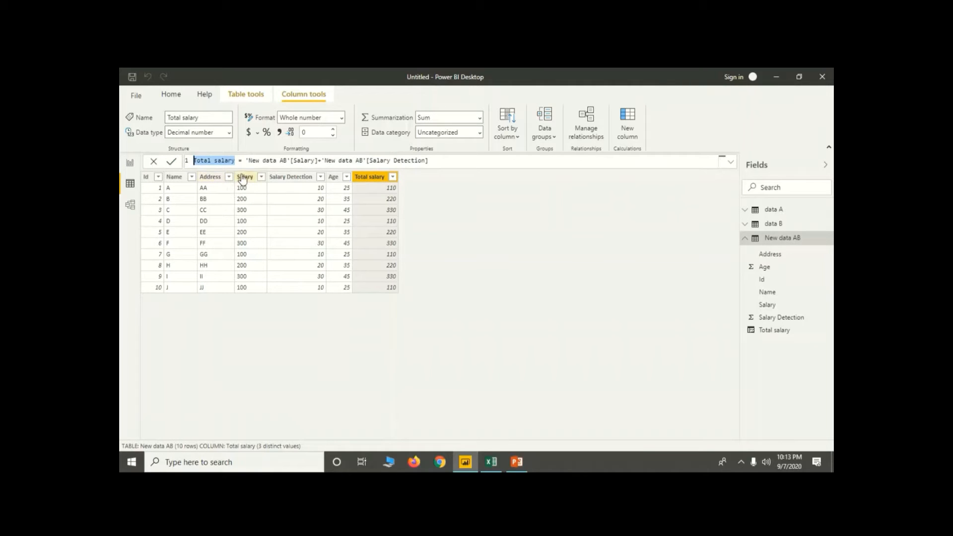
key("BackSpace")
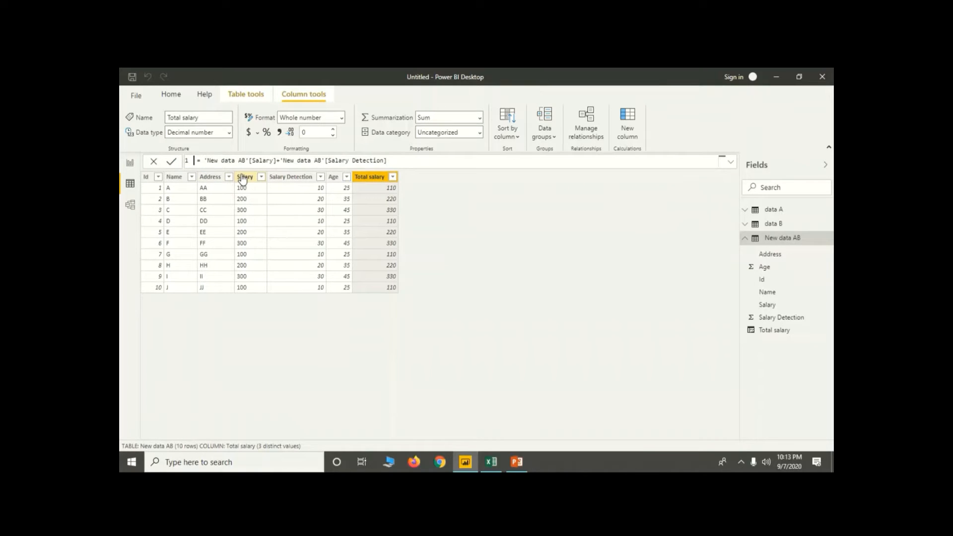
type("text")
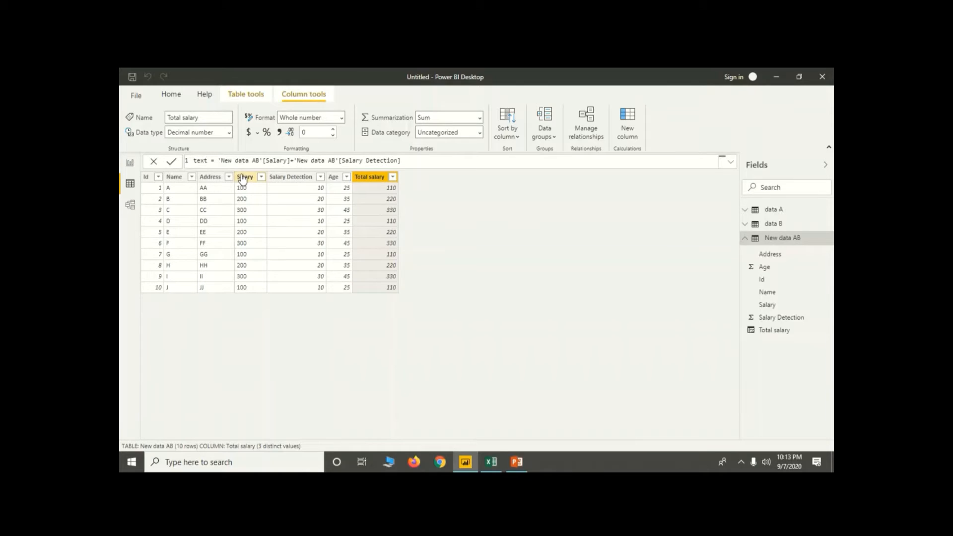
Step: Replace the text column's expression with CONCATENATE('New data AB'[Name ],'New data AB'[Address])
left_click_drag(217, 161, 455, 162)
key("BackSpace")
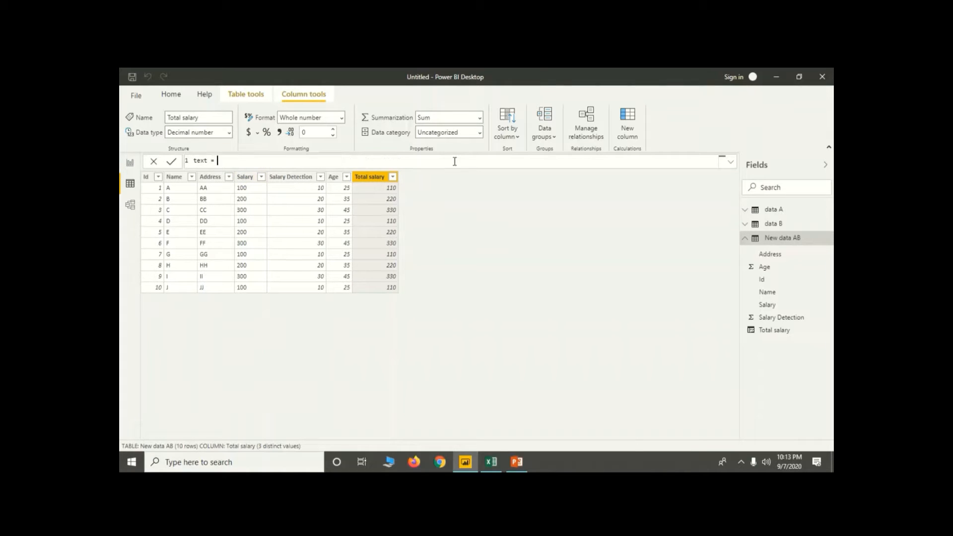
type("con")
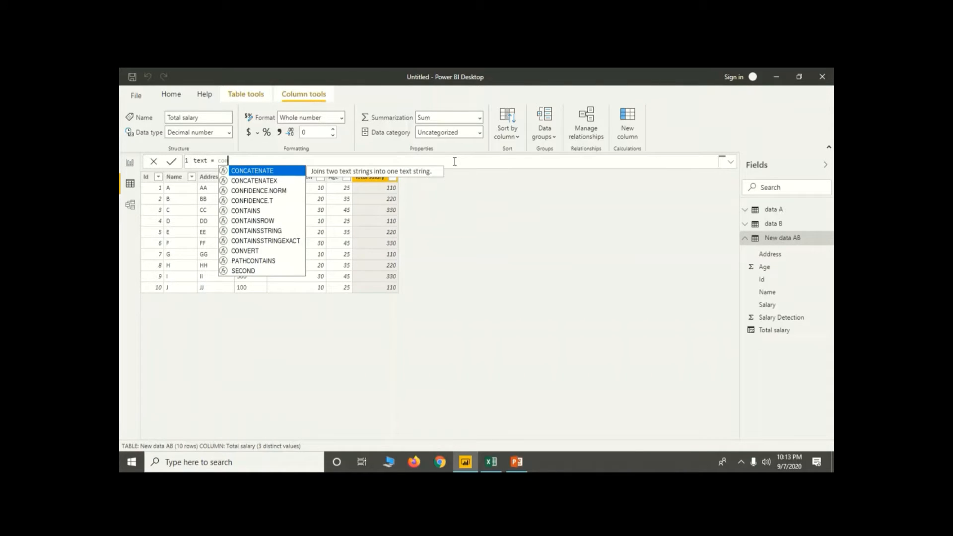
key("Tab")
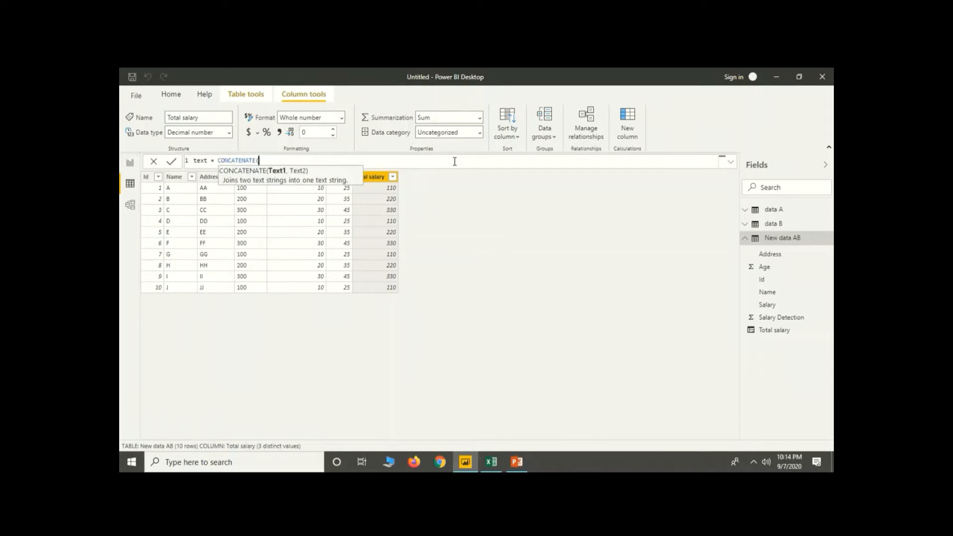
type("name")
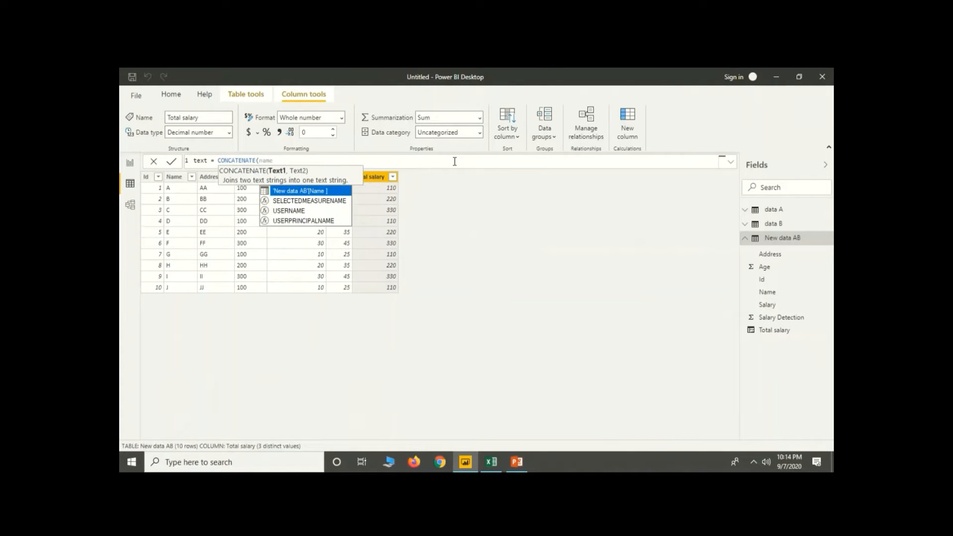
key("Tab")
type(",add")
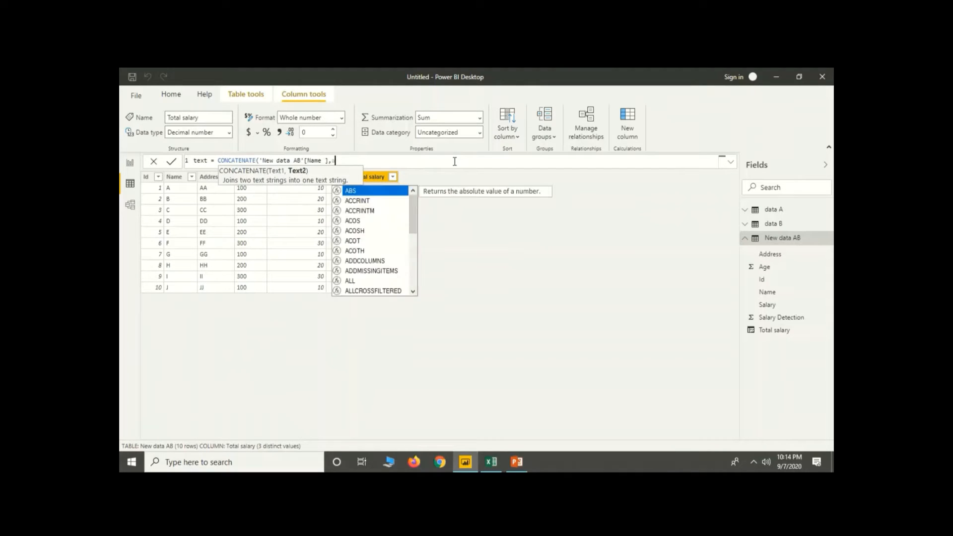
key("Down")
key("Down")
key("Down")
key("Tab")
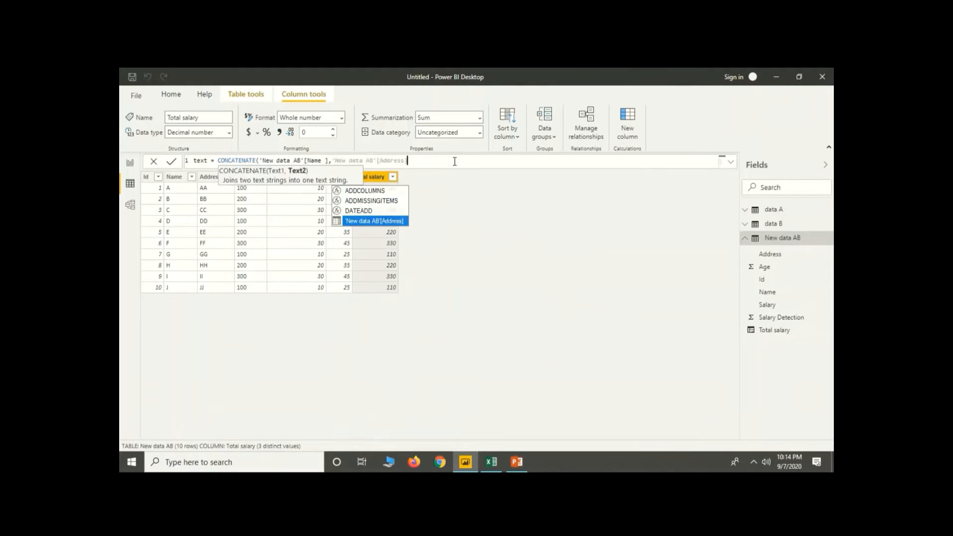
type(")")
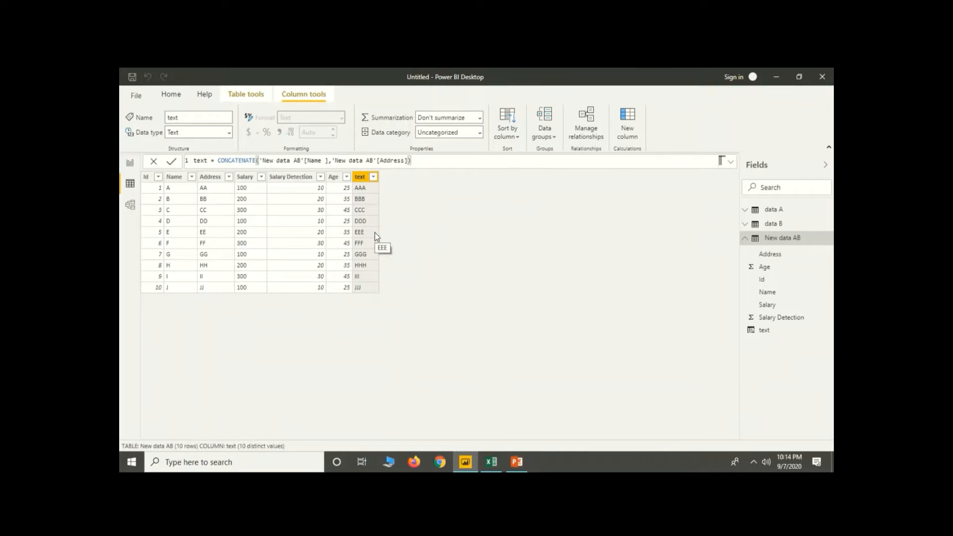
Step: Replace the text column's expression with an IF function testing whether 'New data AB'[Address] = "AA"
left_click_drag(420, 160, 217, 160)
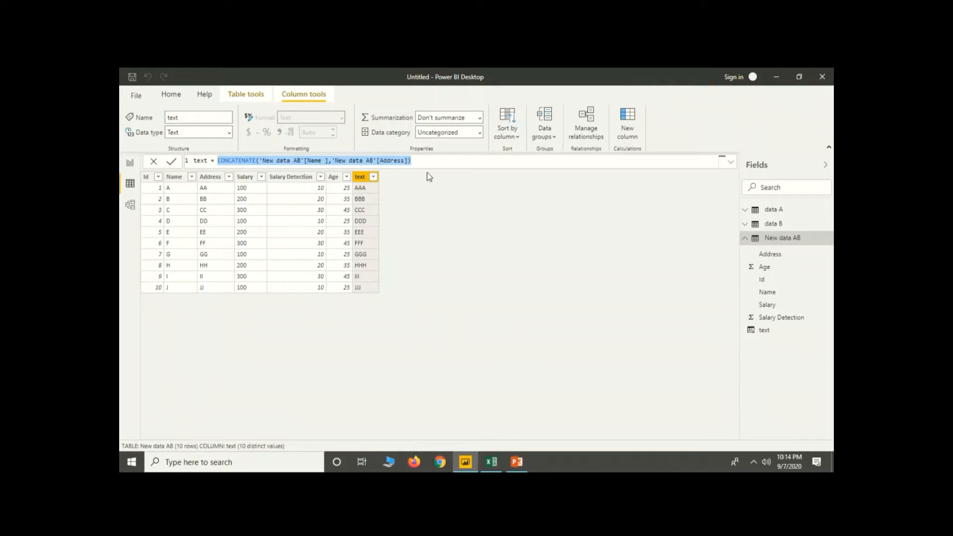
key("BackSpace")
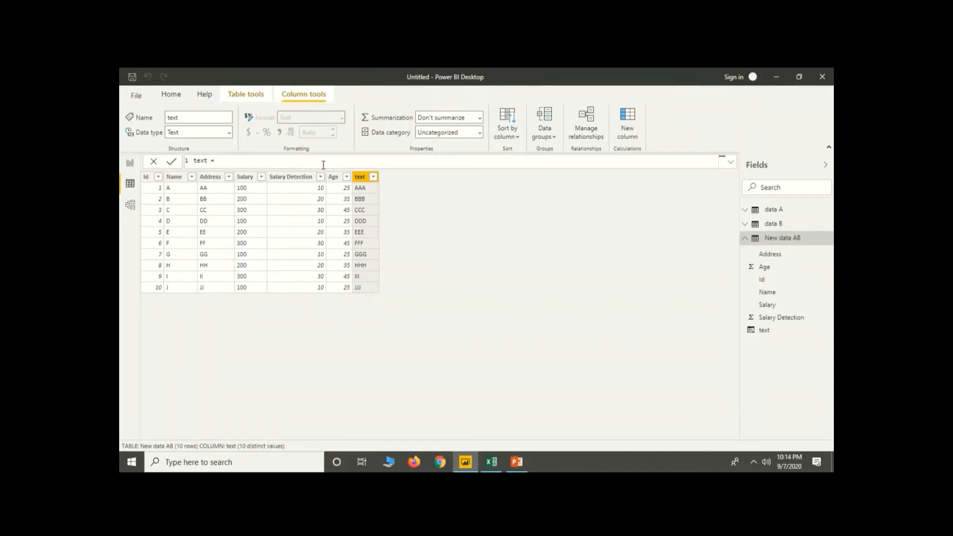
type("IF(")
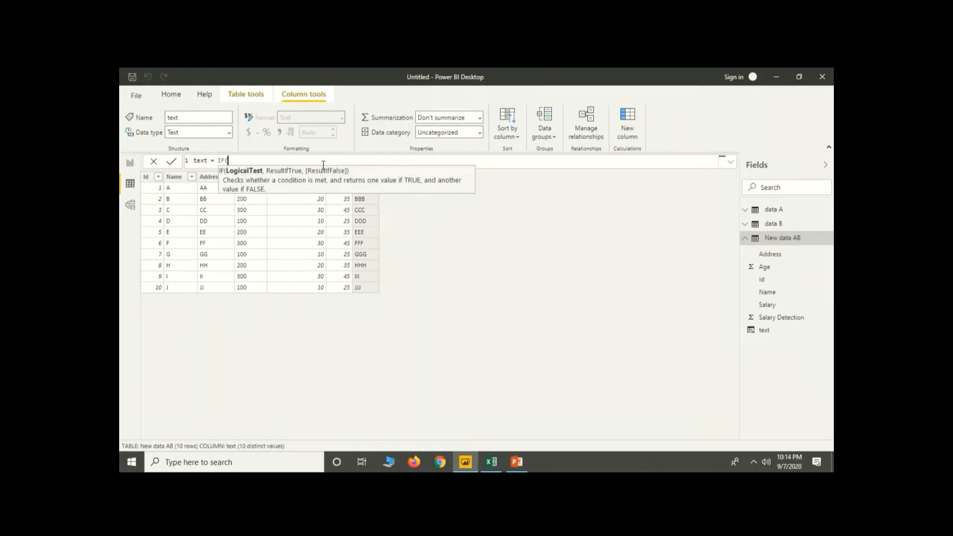
type("add")
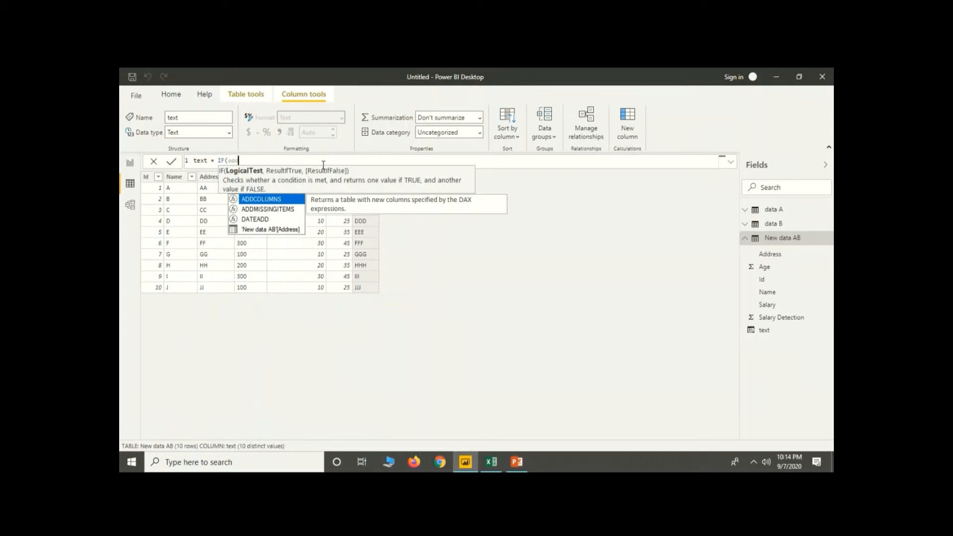
key("Down")
key("Down")
key("Down")
key("Tab")
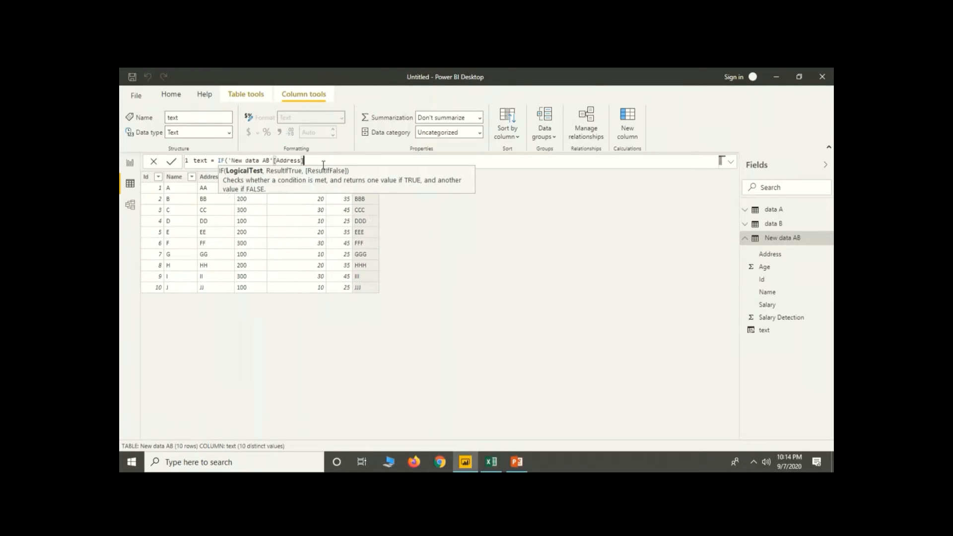
type("=")
type(" \"")
type("\"")
type("AA")
type(",")
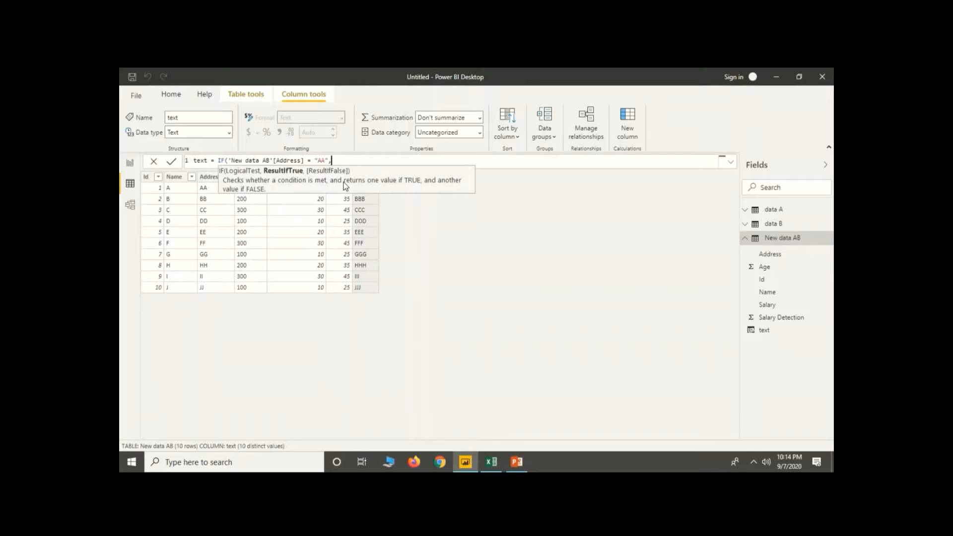
Step: Complete the IF formula with "True" as the true result and "Flase" as the false result, and commit it
type("\"True\",\"\"")
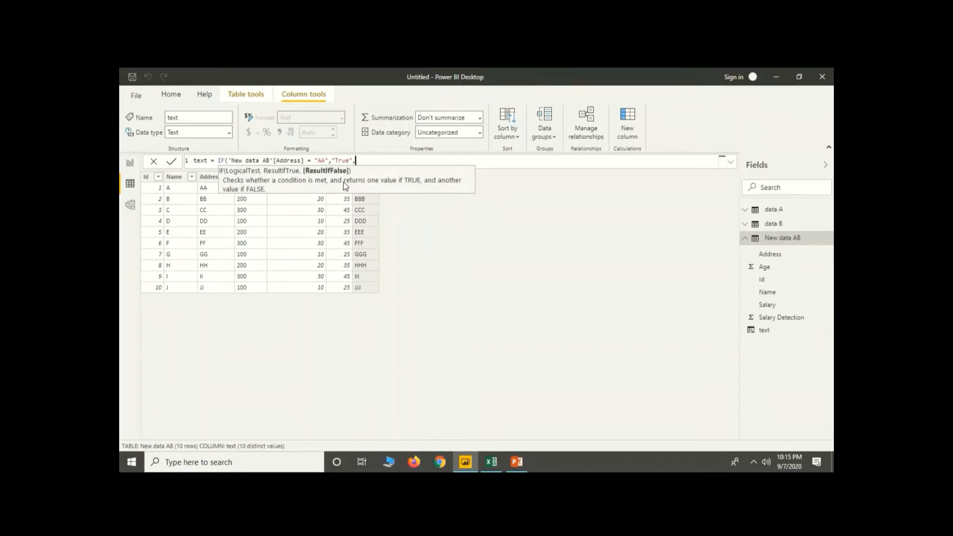
type("Flase)")
key("Return")
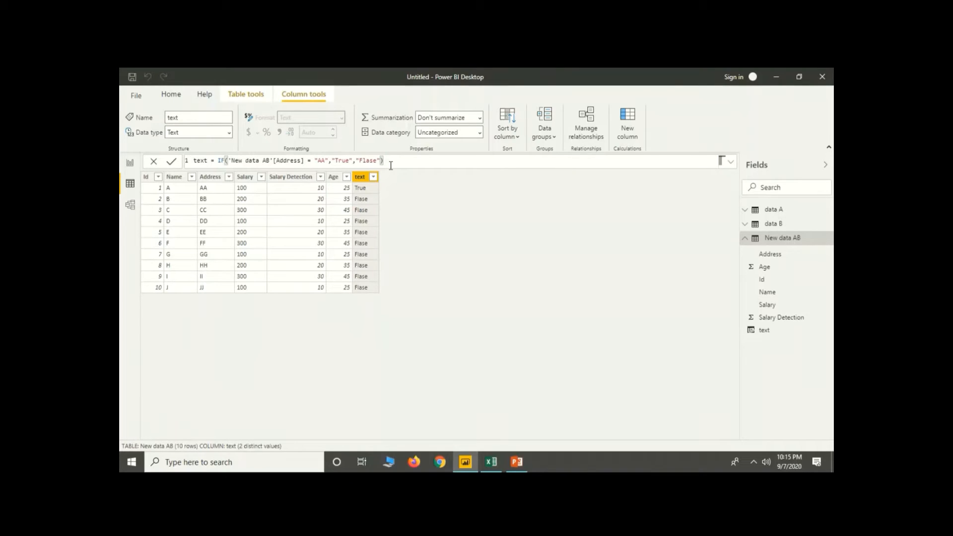
Step: Add a new measure named Count to the New data AB table and begin its formula with the COUNT function
left_click(246, 96)
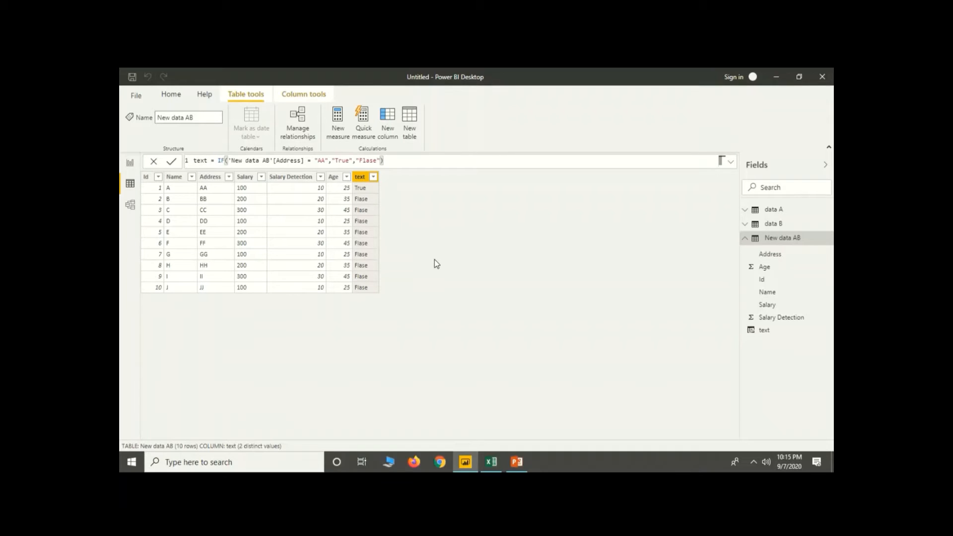
left_click(336, 122)
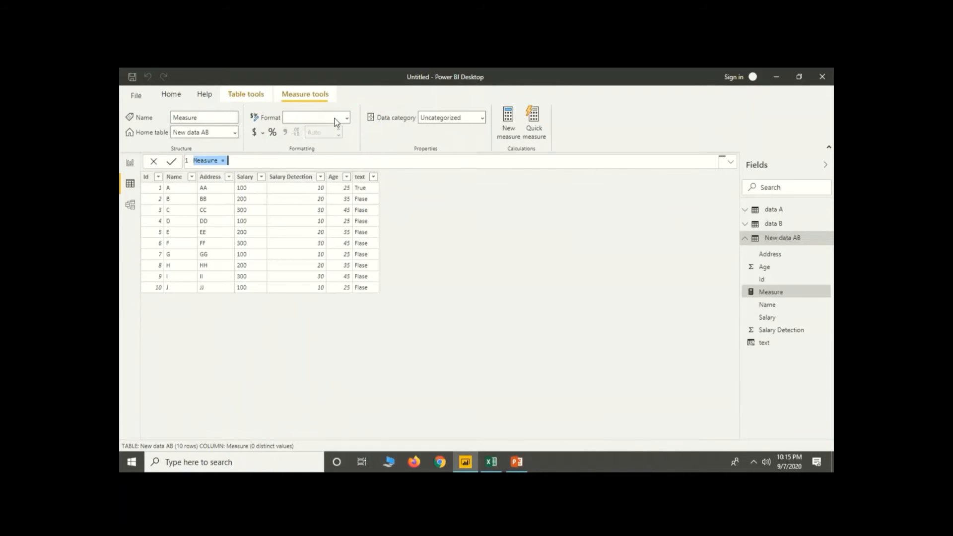
left_click(219, 161)
left_click_drag(218, 162, 165, 164)
type("nt = cou")
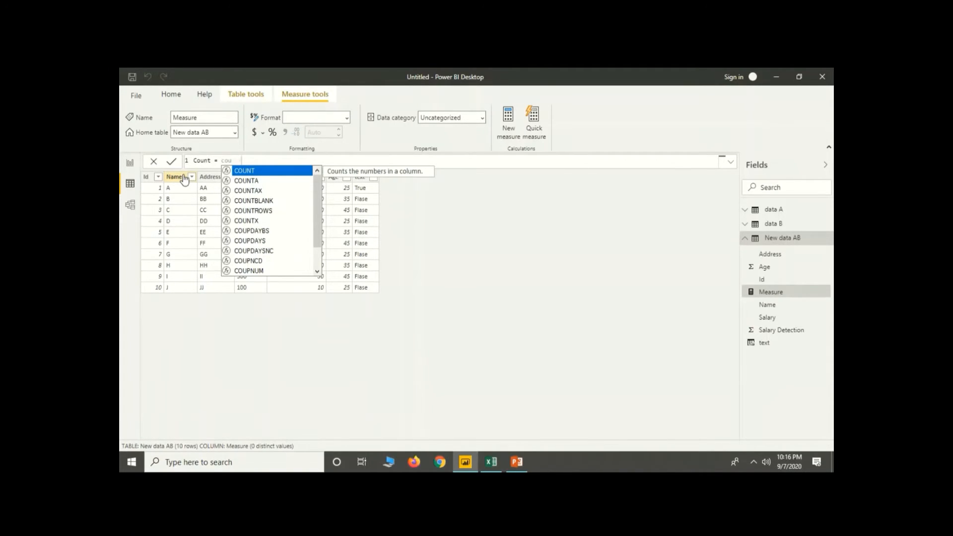
key("Tab")
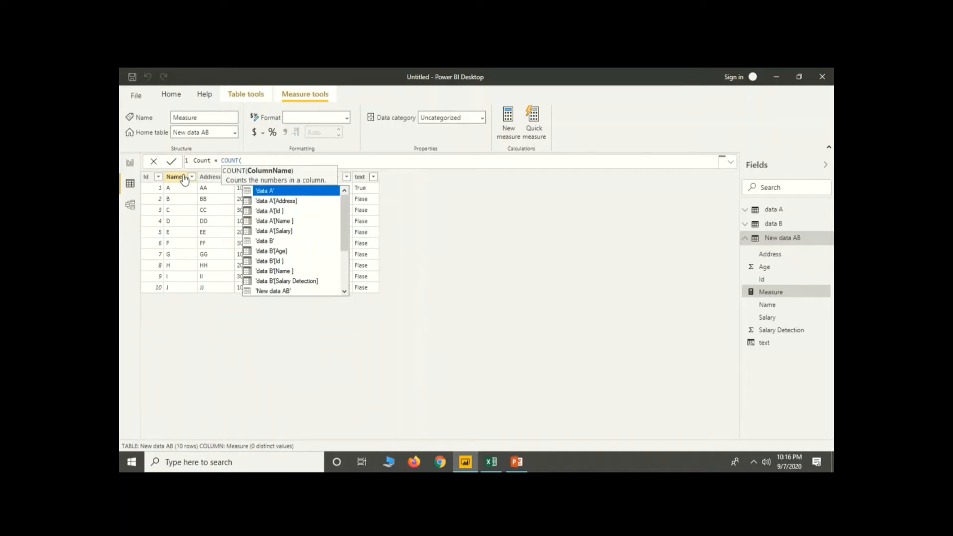
type("id")
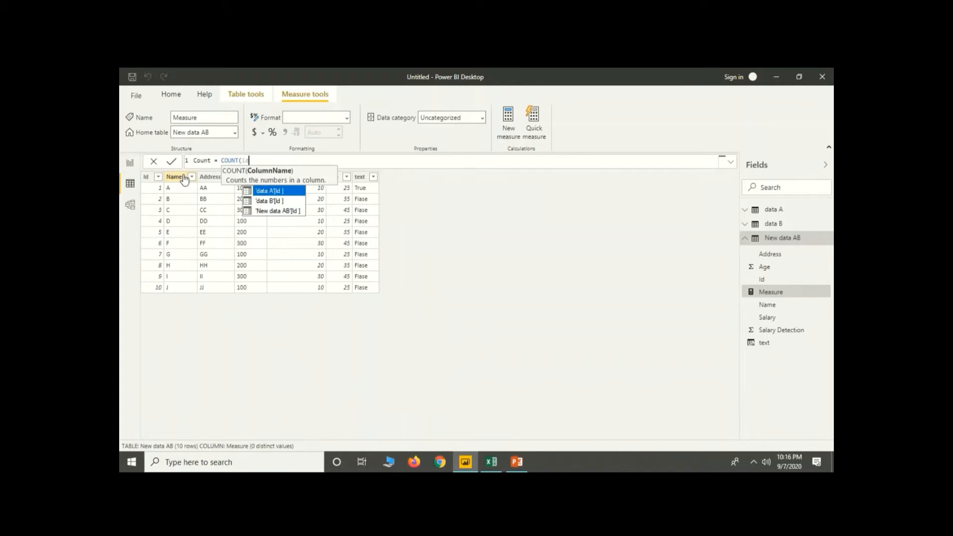
key("Tab")
key("BackSpace")
key("BackSpace")
key("BackSpace")
key("BackSpace")
key("BackSpace")
key("BackSpace")
key("BackSpace")
key("BackSpace")
key("BackSpace")
key("BackSpace")
key("BackSpace")
key("BackSpace")
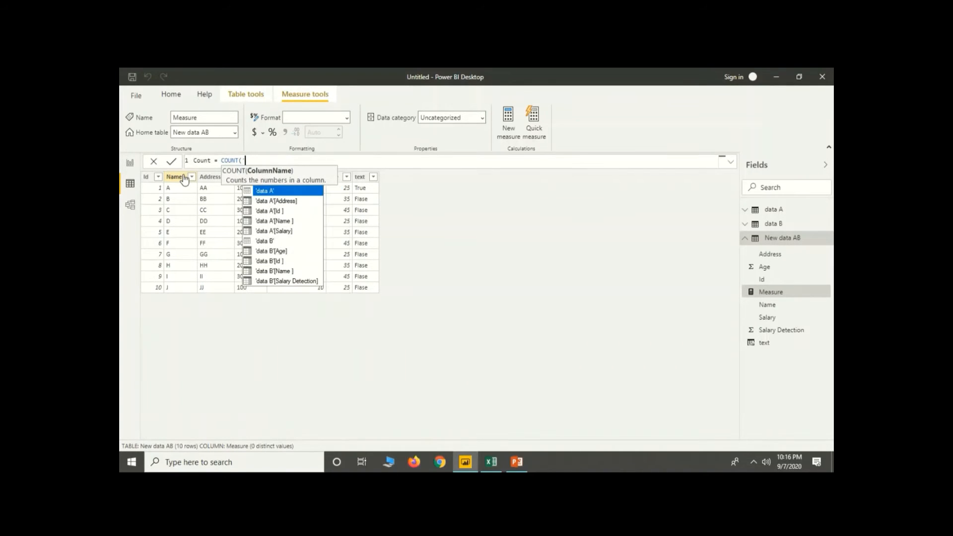
key("BackSpace")
Step: Complete the Count measure's formula as COUNT('New data AB'[Id ]) and commit it
type("i")
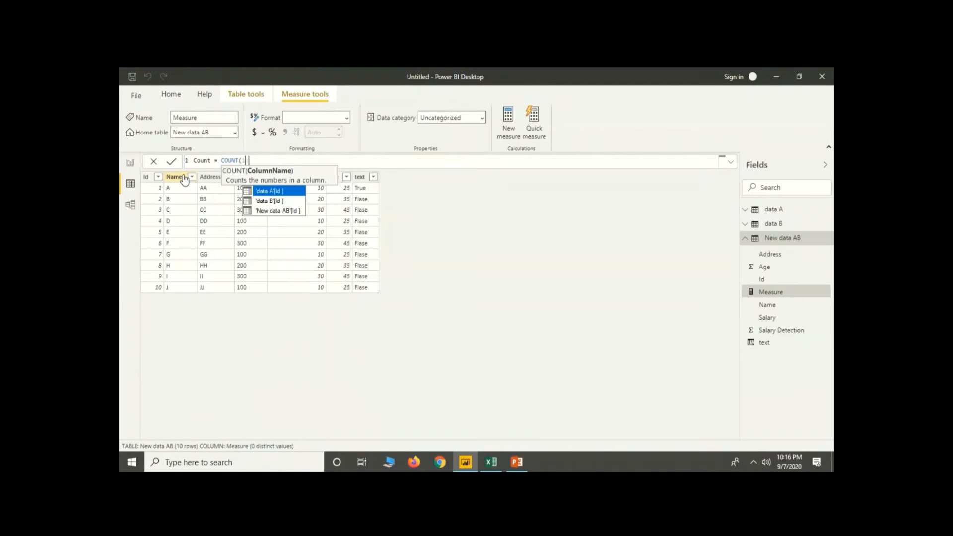
type("d")
key("Down")
key("Down")
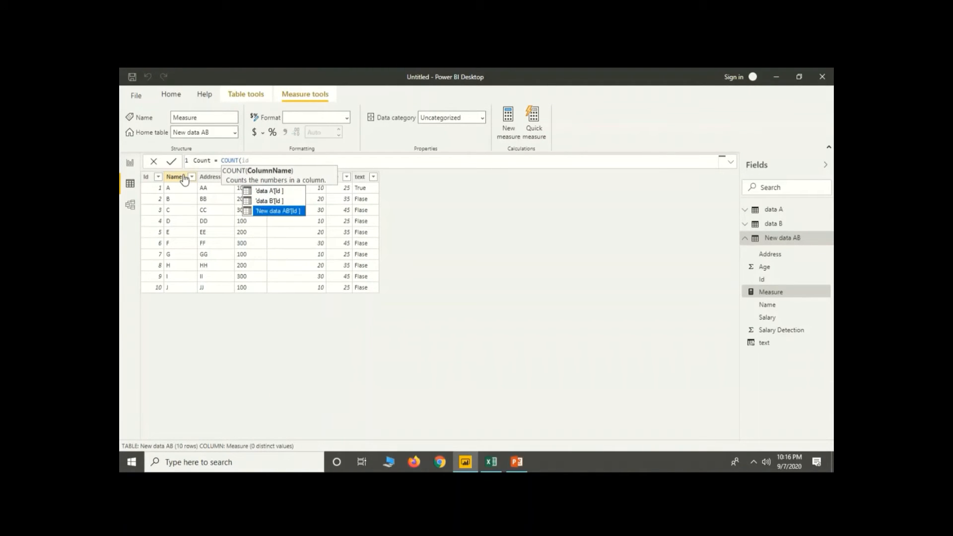
type(")")
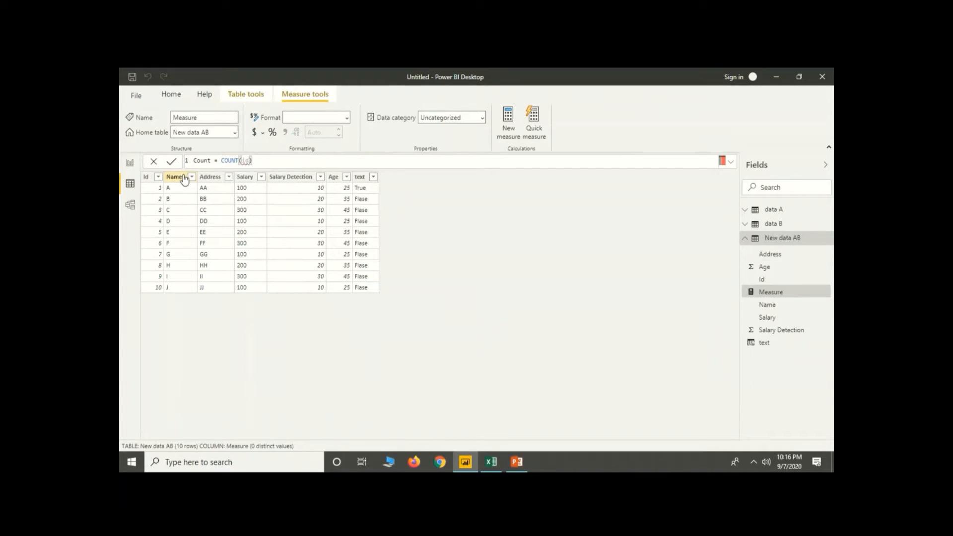
key("BackSpace")
key("BackSpace")
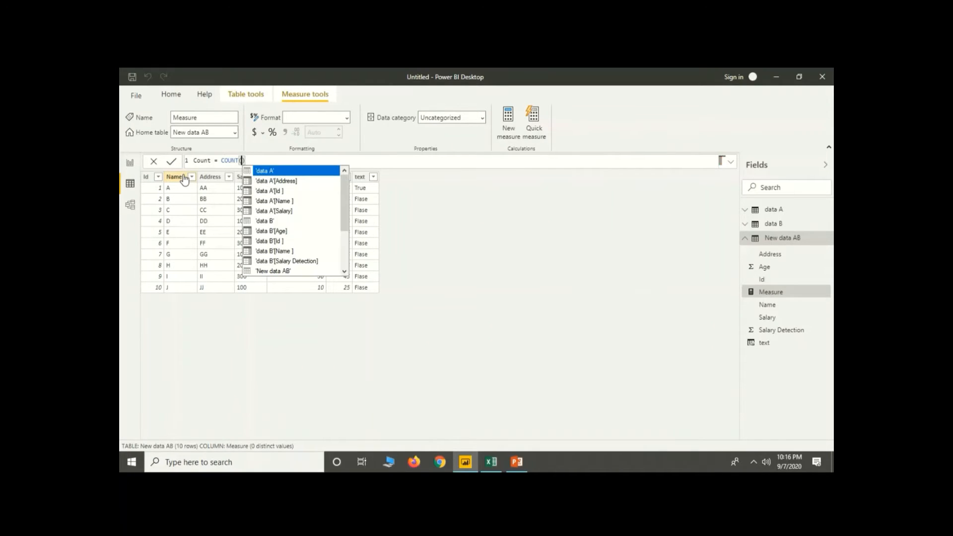
type("id")
key("Down")
key("Down")
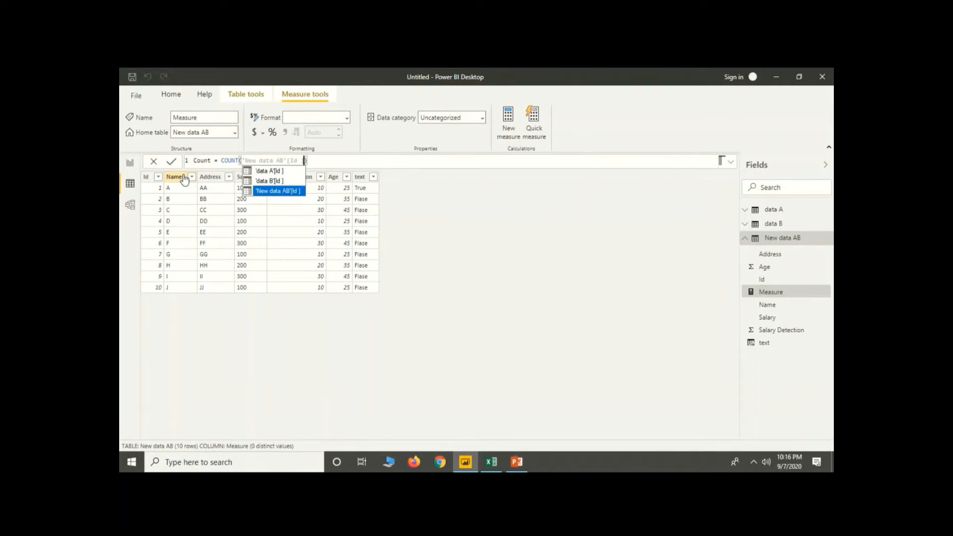
key("Tab")
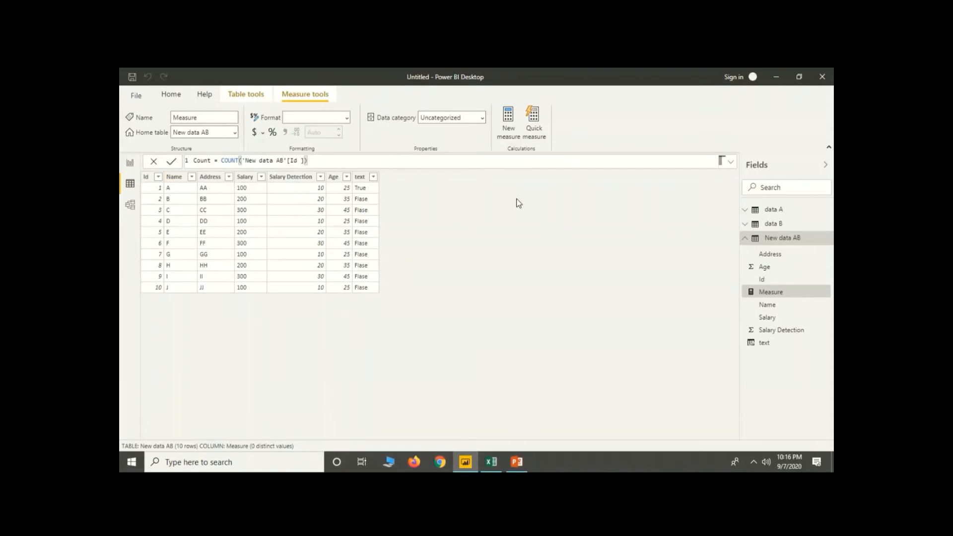
key("Return")
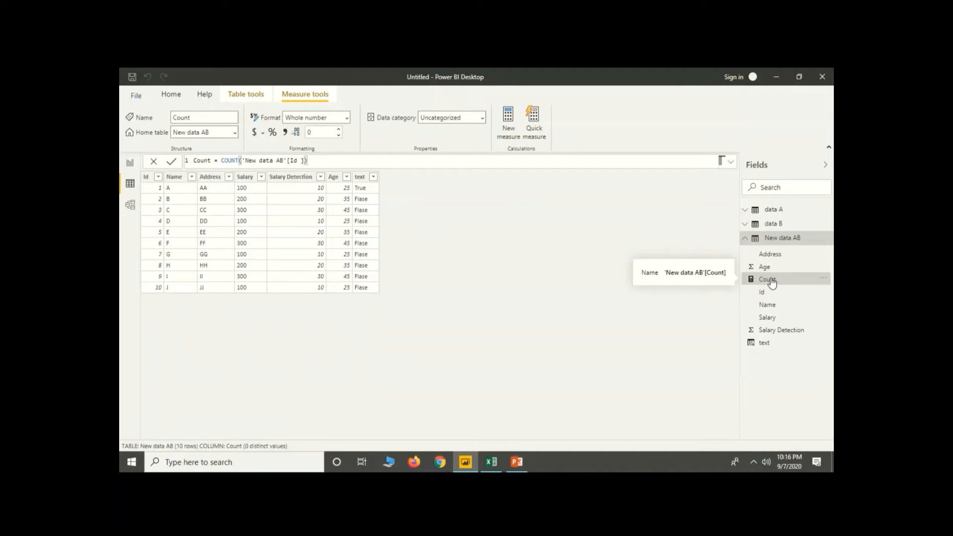
Step: Add a card visual to report Page 1 that displays the Count measure from New data AB
left_click(130, 163)
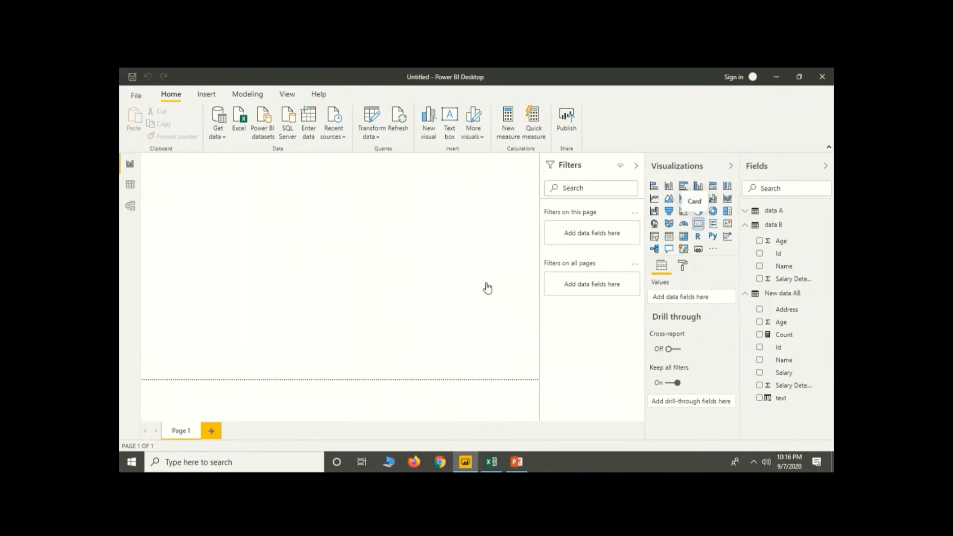
left_click(698, 224)
left_click_drag(213, 230, 332, 308)
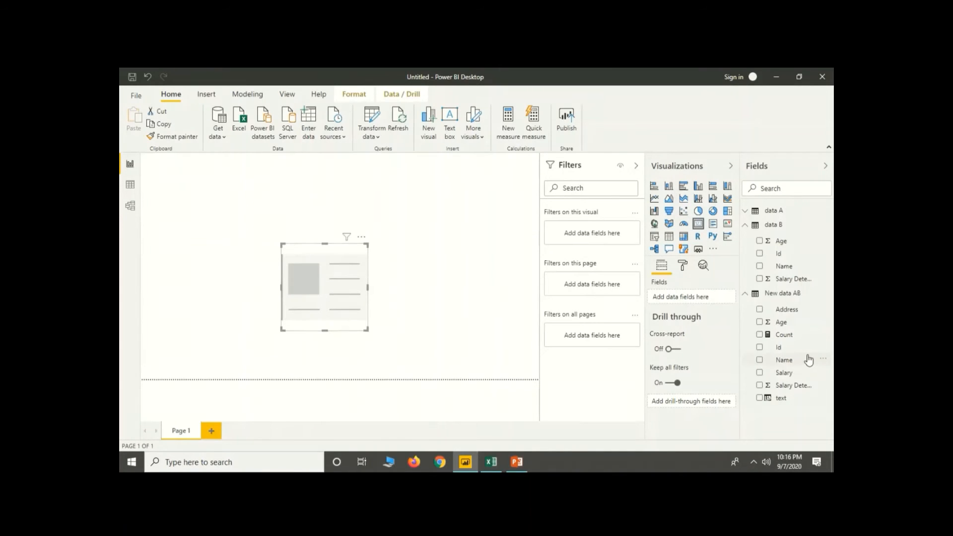
left_click_drag(789, 337, 339, 297)
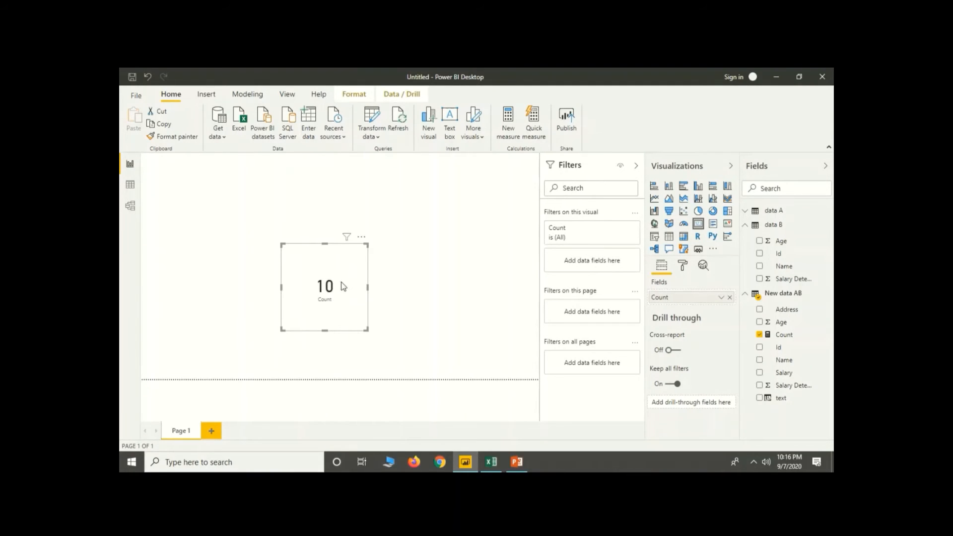
Step: Replace the COUNT function in the Count measure's formula with DISTINCTCOUNT
left_click(130, 184)
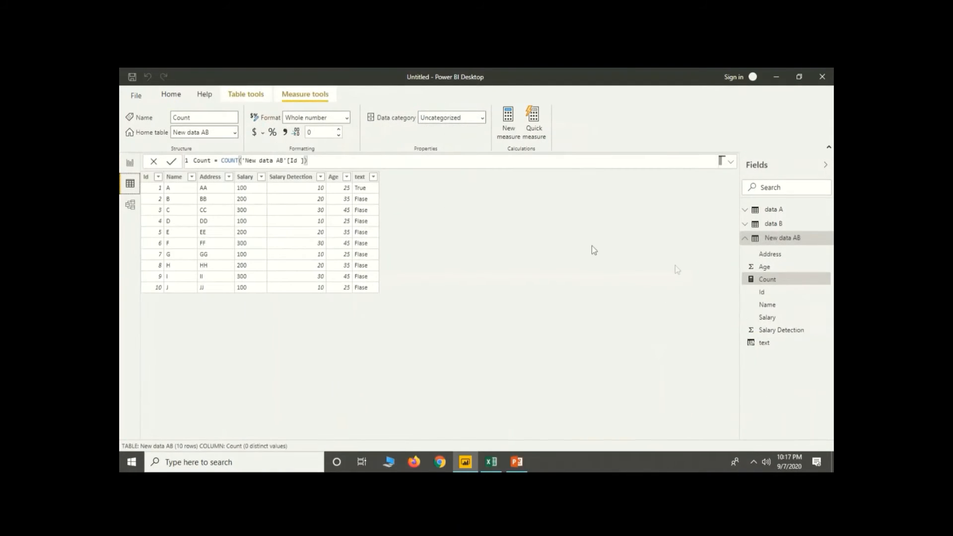
left_click(240, 161)
key("BackSpace")
key("BackSpace")
key("BackSpace")
key("BackSpace")
key("BackSpace")
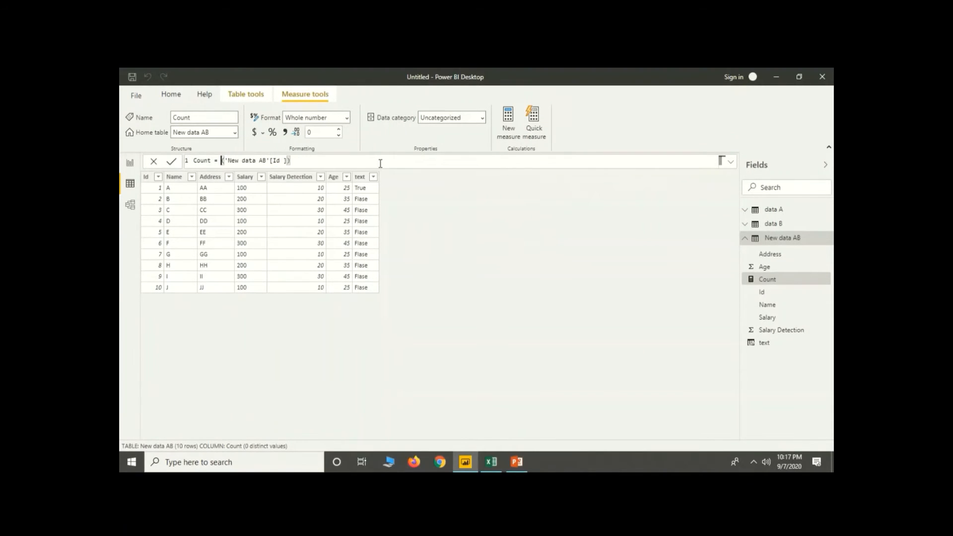
type("di")
key("Down")
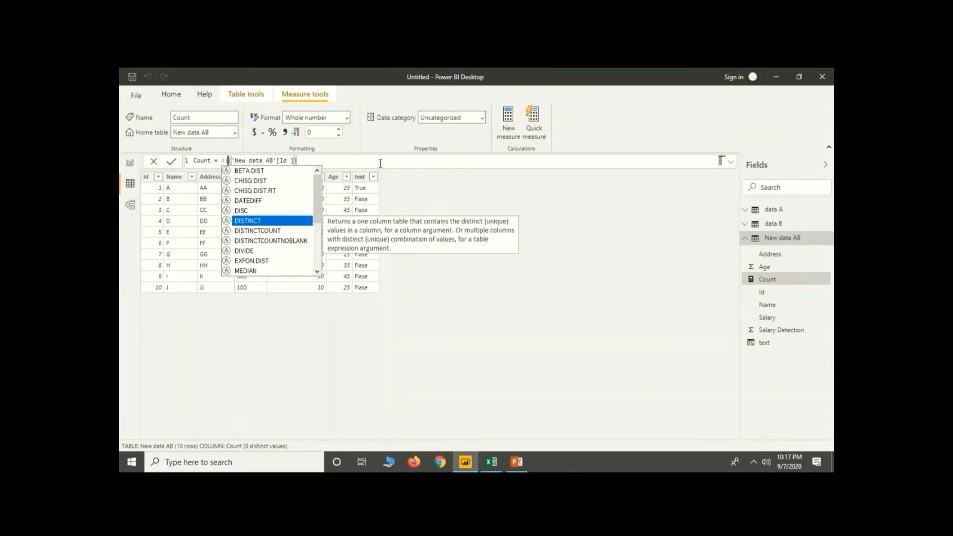
key("Down")
key("Tab")
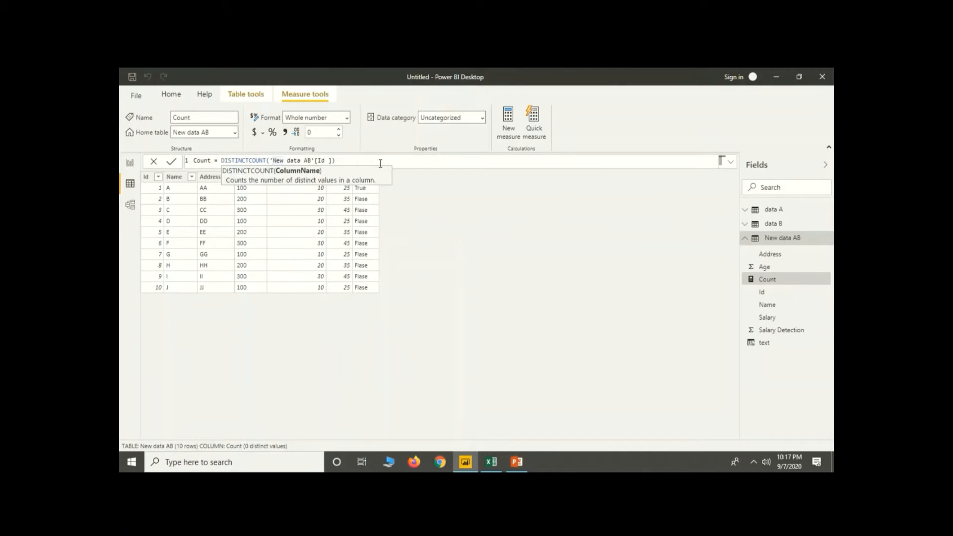
Step: Change the DISTINCTCOUNT argument to 'New data AB'[Salary], commit the Count measure, and check its card on the report page
key("Left")
key("shift+Right")
key("shift+Right")
key("shift+Right")
key("shift+Right")
key("shift+Right")
key("shift+Right")
key("shift+Right")
key("shift+Right")
key("shift+Right")
key("shift+Right")
key("shift+Right")
key("shift+Right")
key("shift+Right")
key("shift+Right")
key("shift+Right")
key("shift+Right")
key("shift+Right")
key("shift+Right")
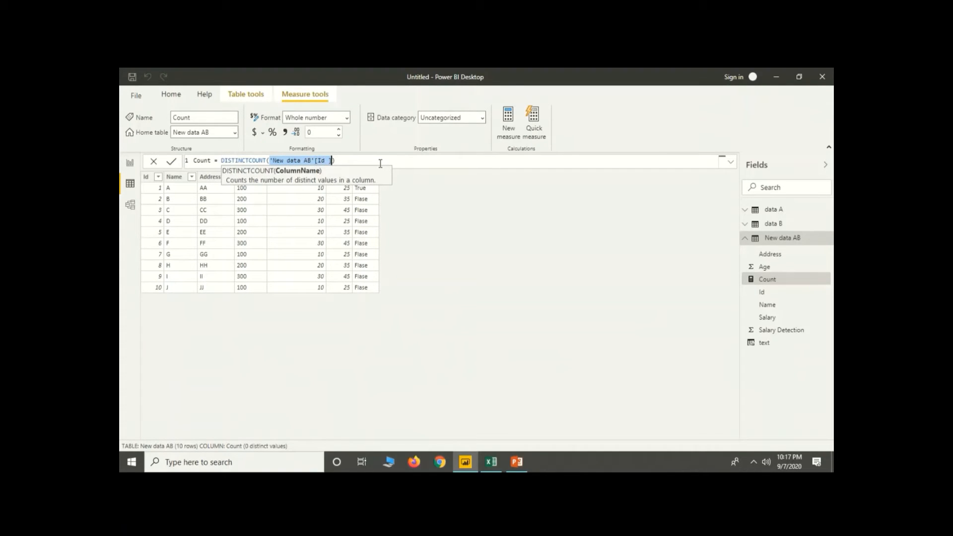
key("BackSpace")
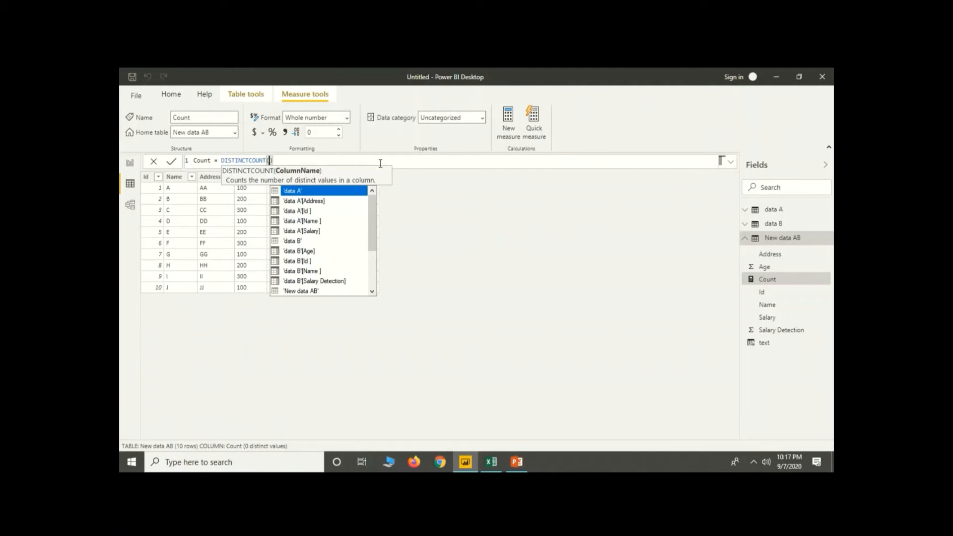
key("Down")
key("Down")
key("Down")
key("Down")
key("Down")
key("Up")
key("Up")
key("Down")
key("Down")
key("Down")
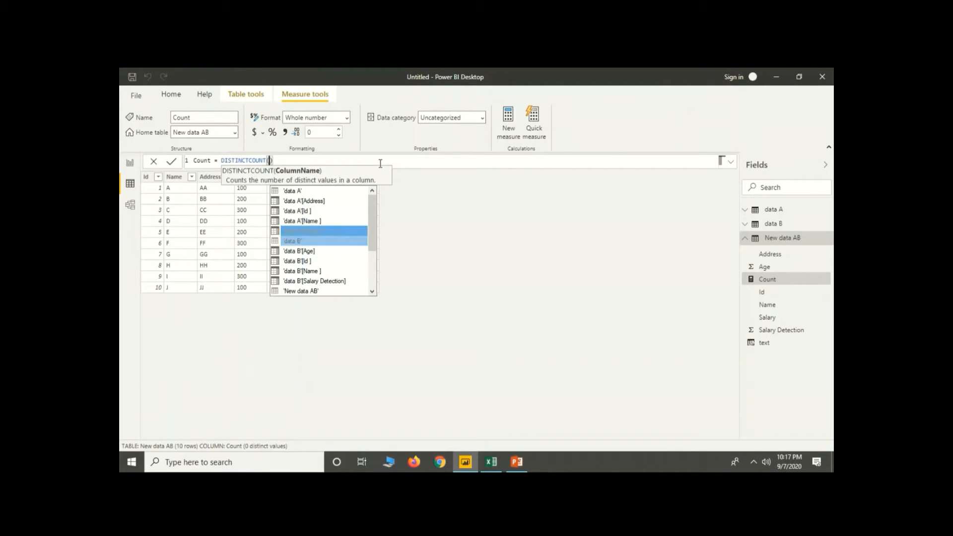
key("Down")
key("Down")
key("Down")
key("Down")
key("Down")
key("Down")
key("Down")
key("Down")
key("Down")
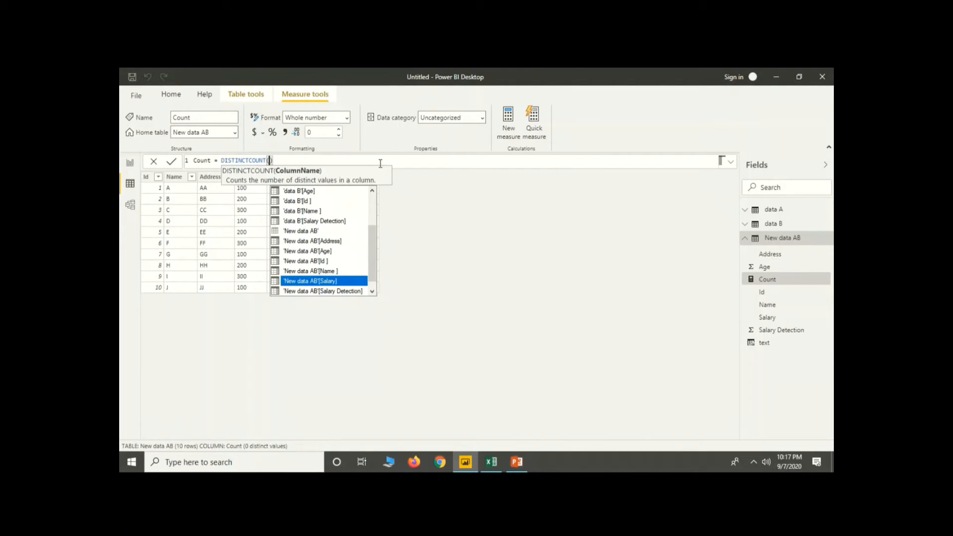
key("Tab")
key("Return")
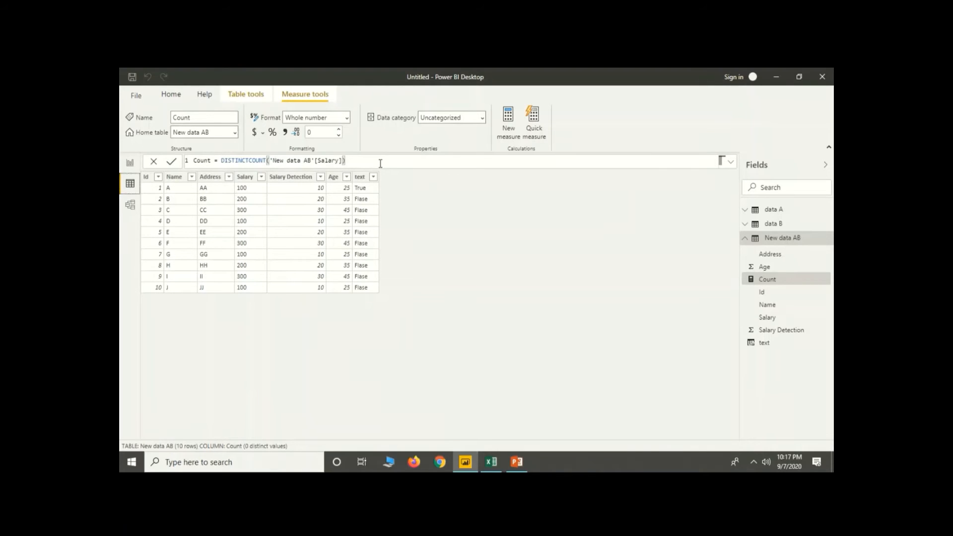
left_click(128, 169)
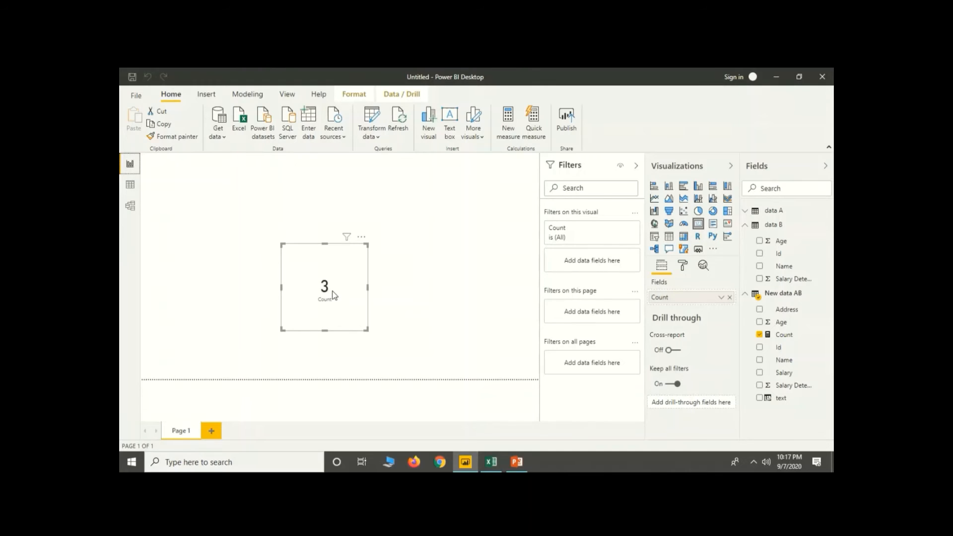
Step: Copy the complete formula of the Count measure from the New data AB data view
left_click(130, 184)
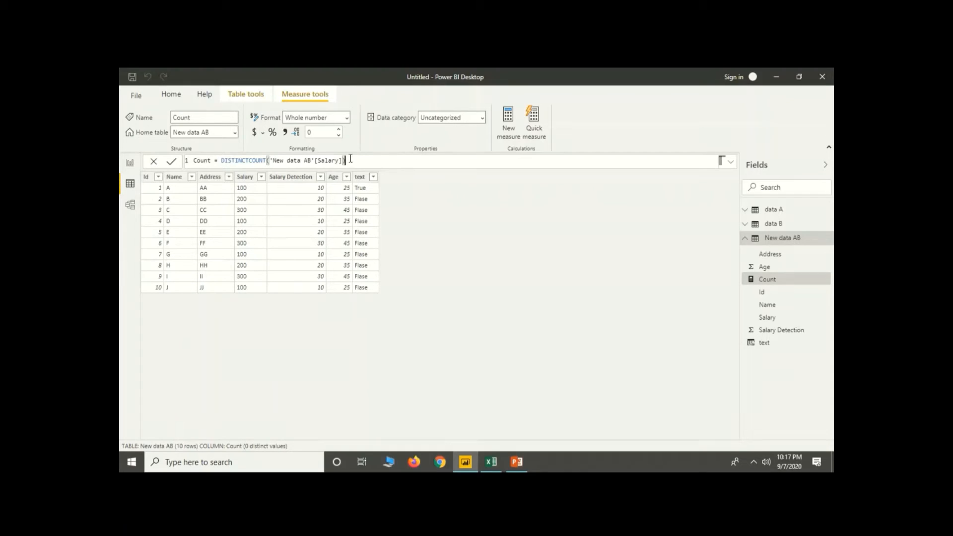
key("ctrl+a")
key("ctrl+c")
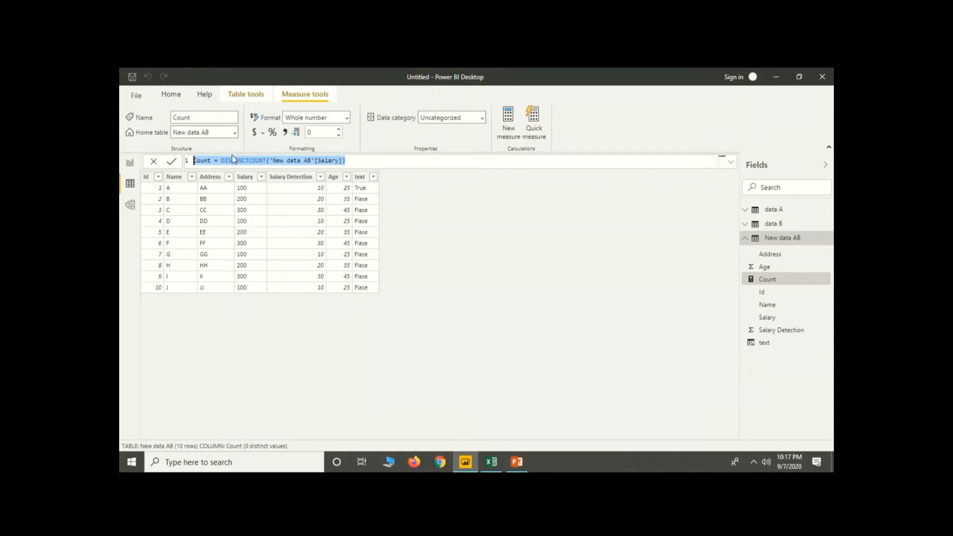
left_click(549, 198)
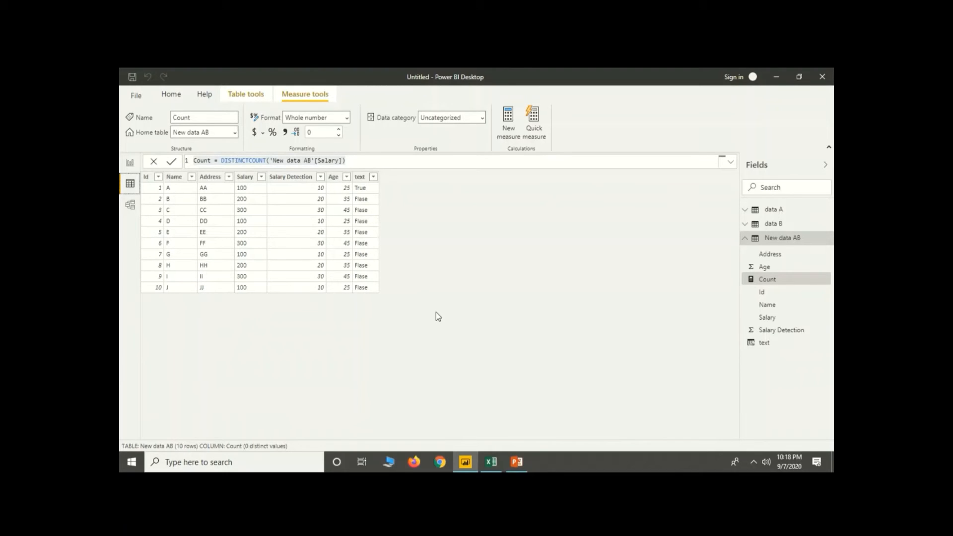
left_click(247, 97)
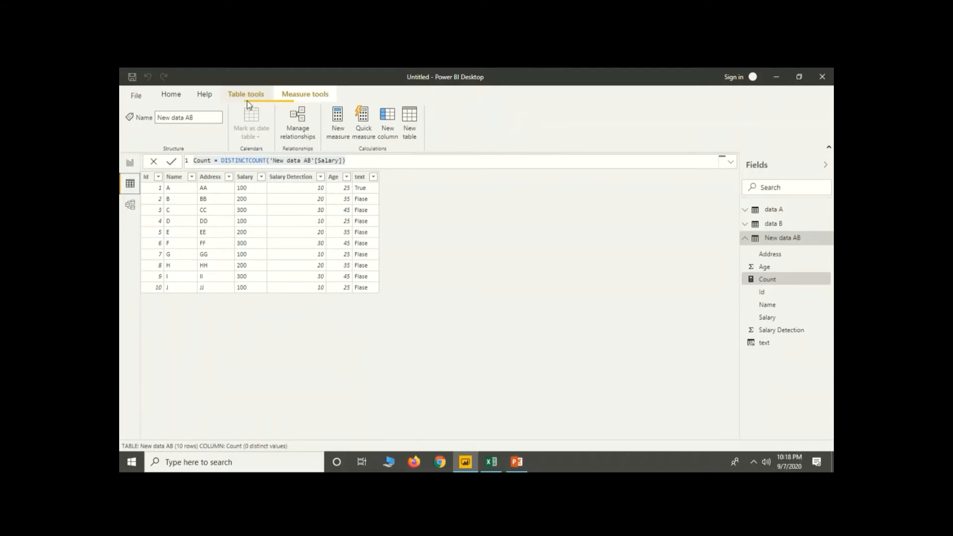
left_click(406, 120)
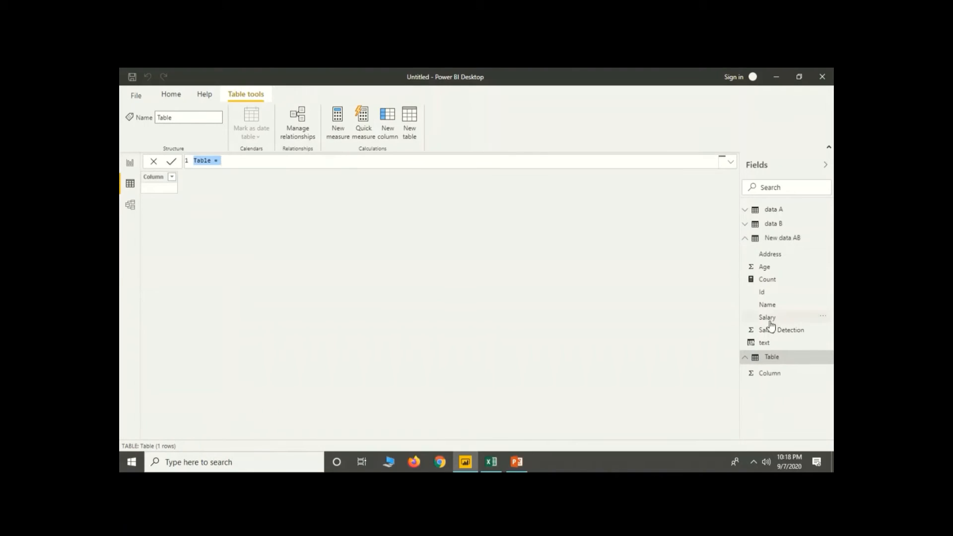
right_click(770, 358)
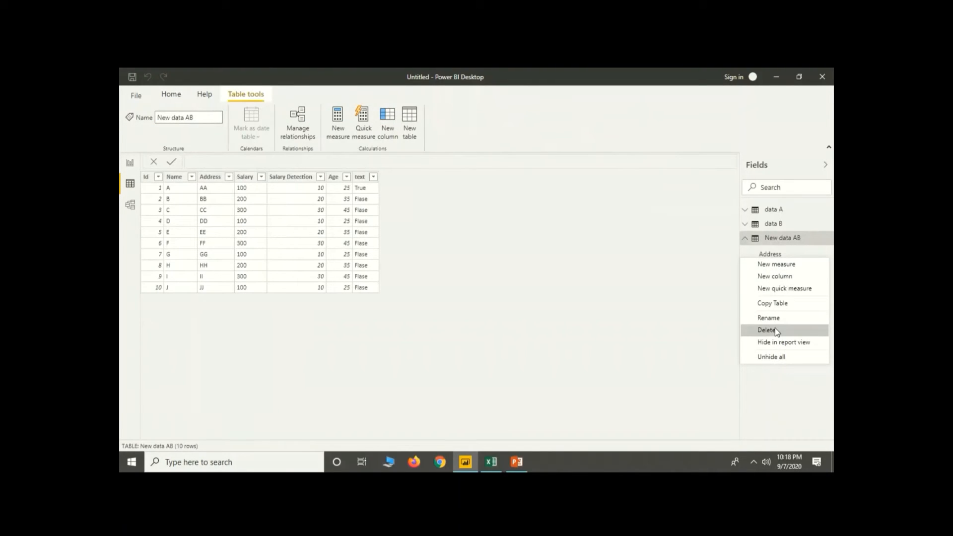
left_click(642, 324)
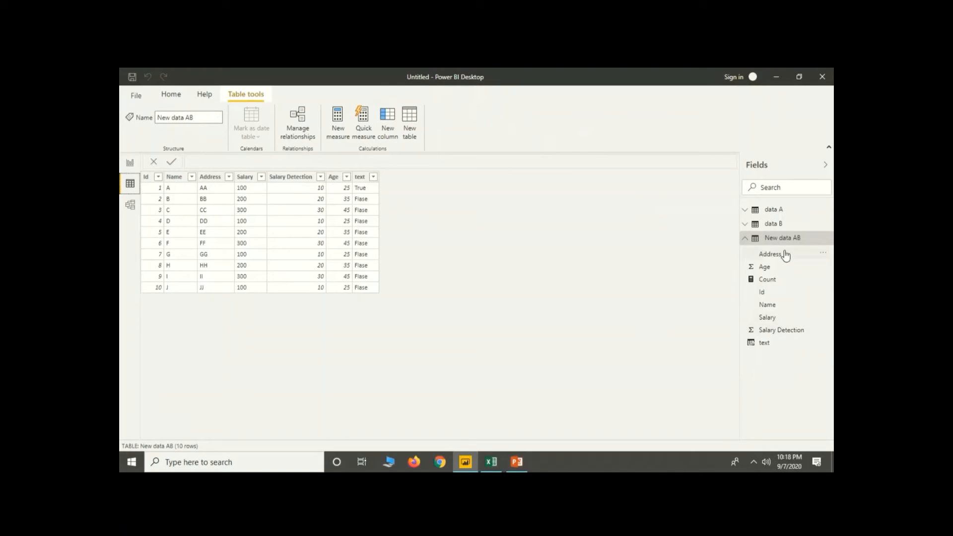
Step: Add a calculated column to New data AB from the copied formula, name it Countcolumn, and commit it
left_click(386, 120)
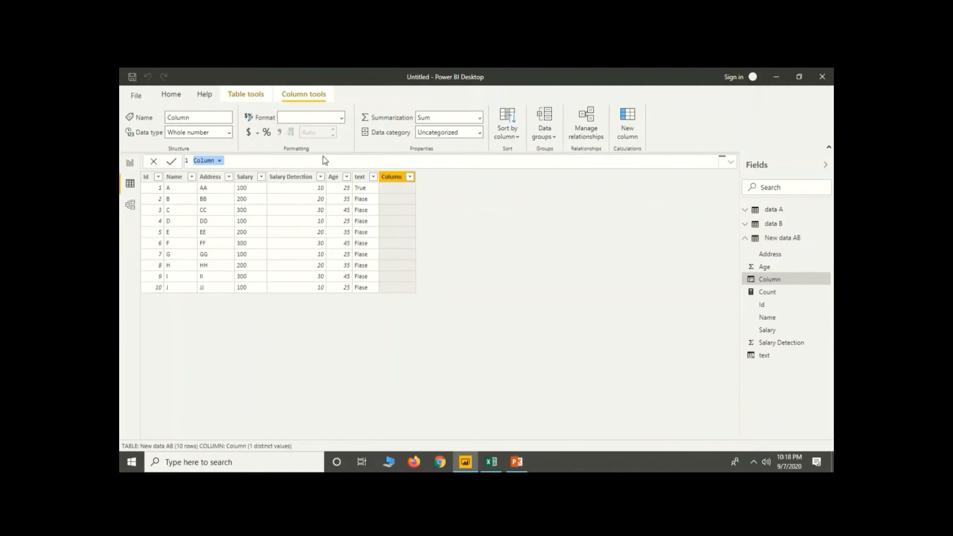
key("ctrl+v")
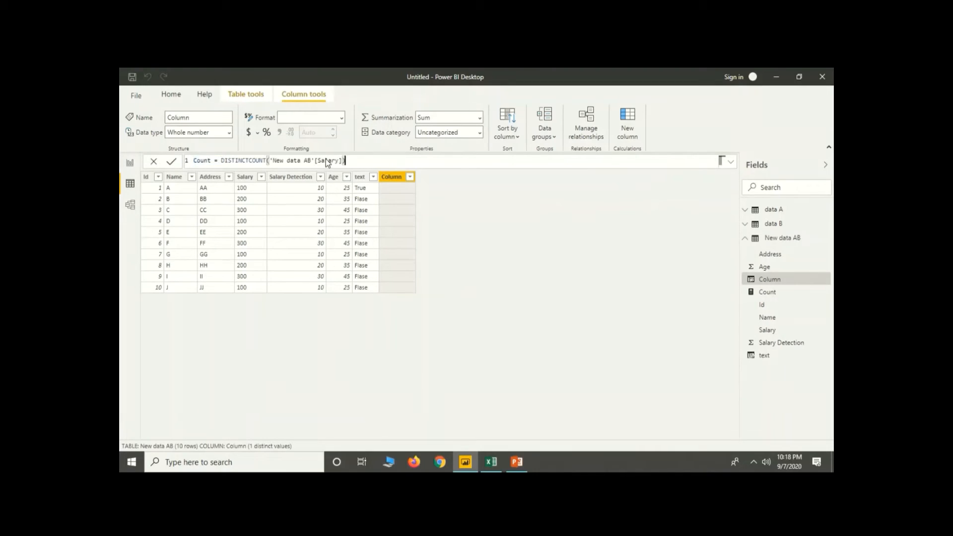
left_click(211, 160)
type("colu")
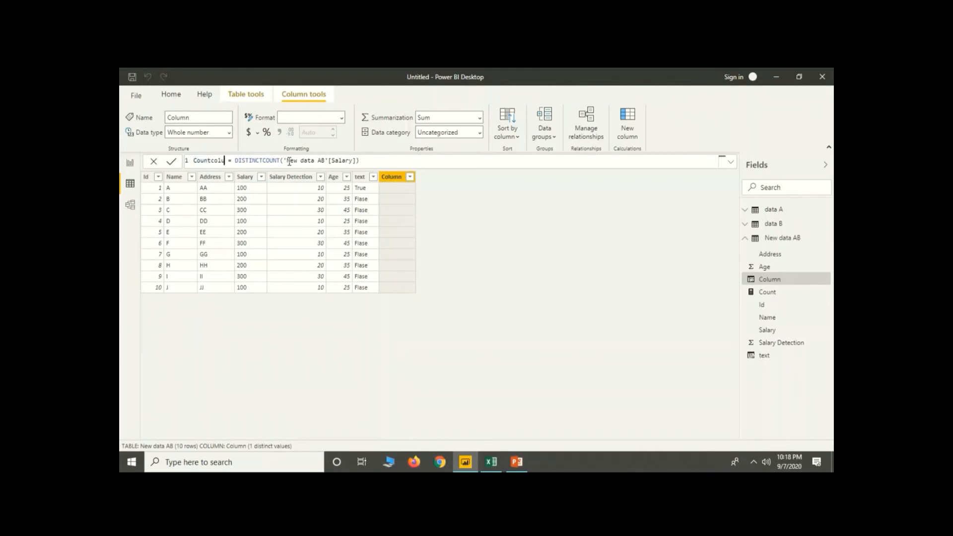
type("mn")
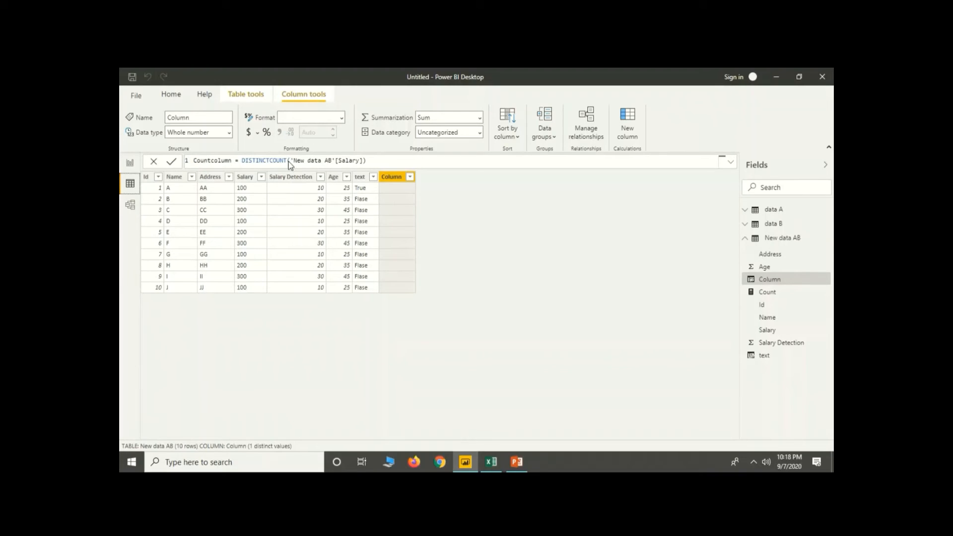
key("Return")
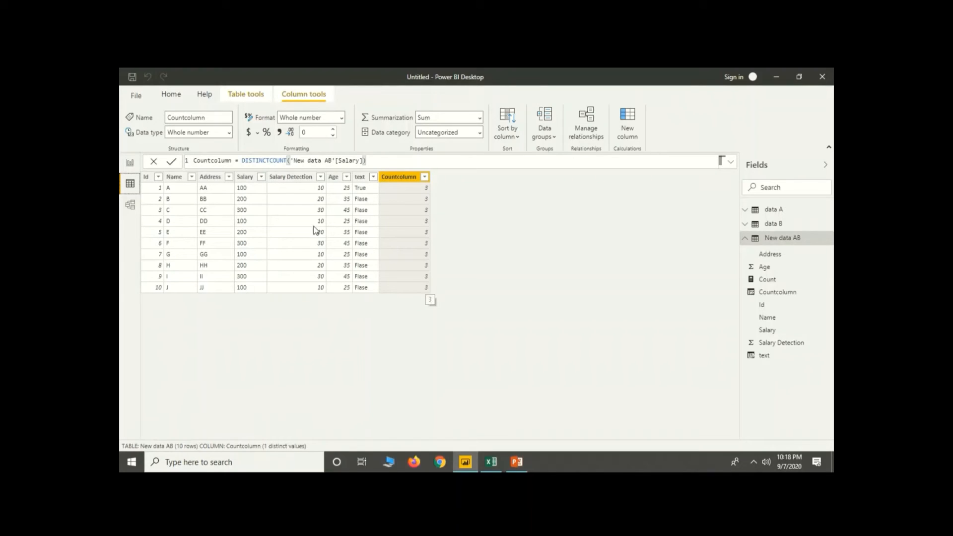
Step: Add a second card visual to report Page 1 that displays Countcolumn from New data AB
left_click(130, 164)
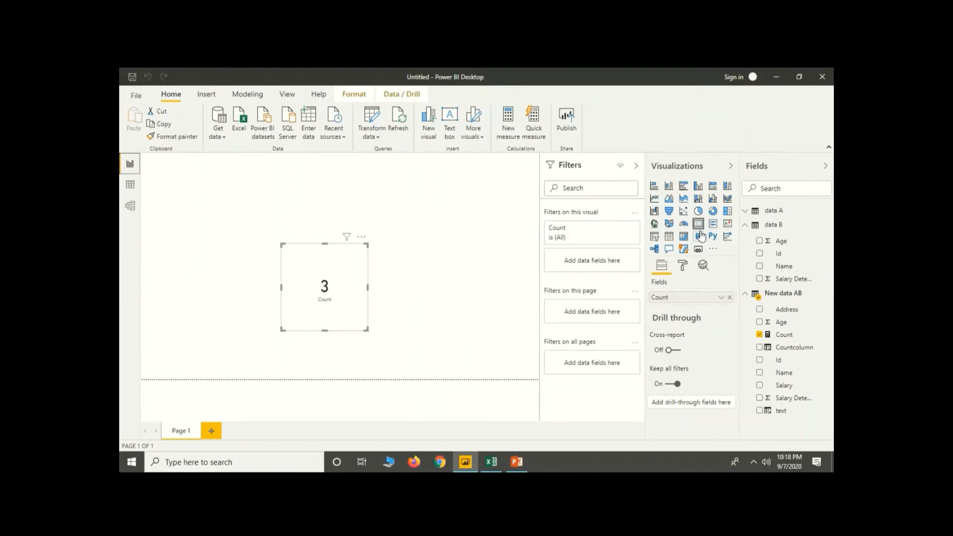
left_click(400, 255)
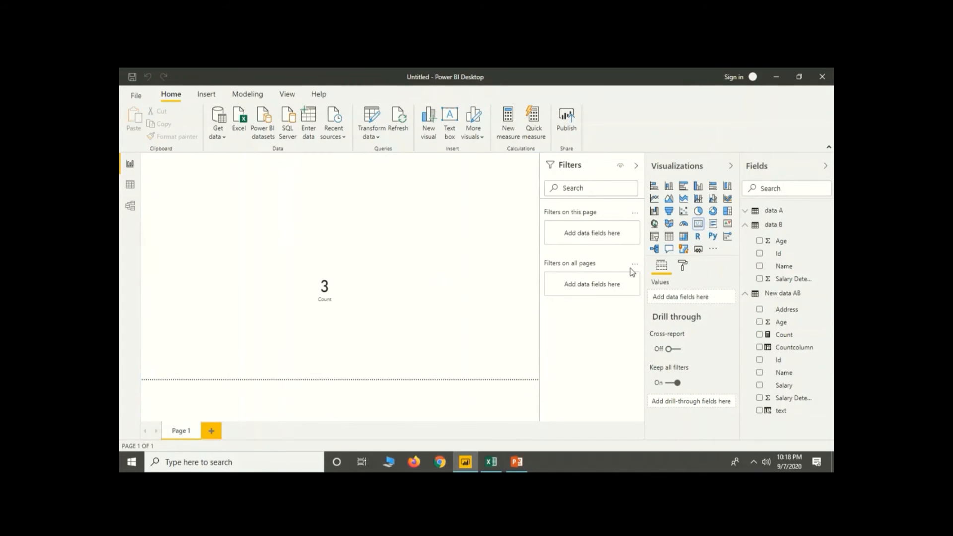
left_click(699, 225)
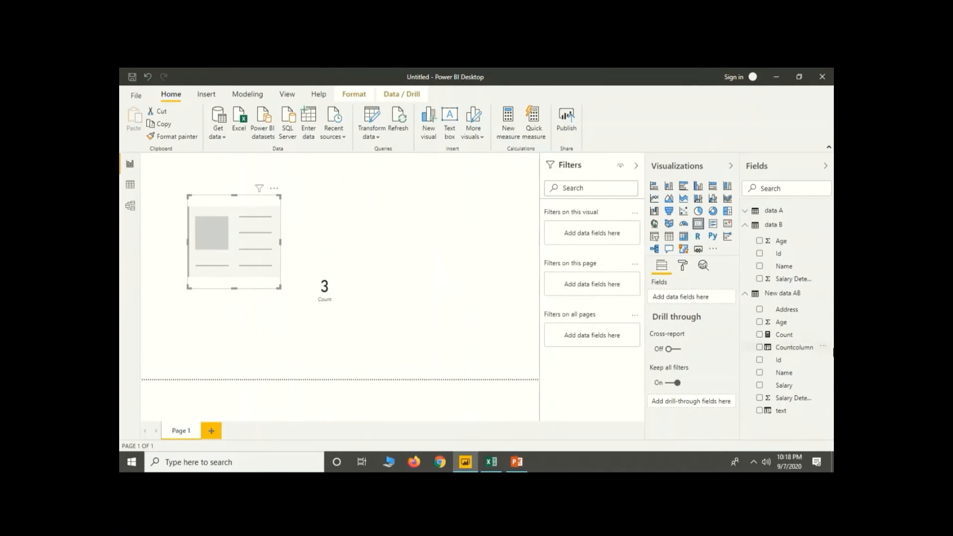
left_click_drag(805, 353, 251, 239)
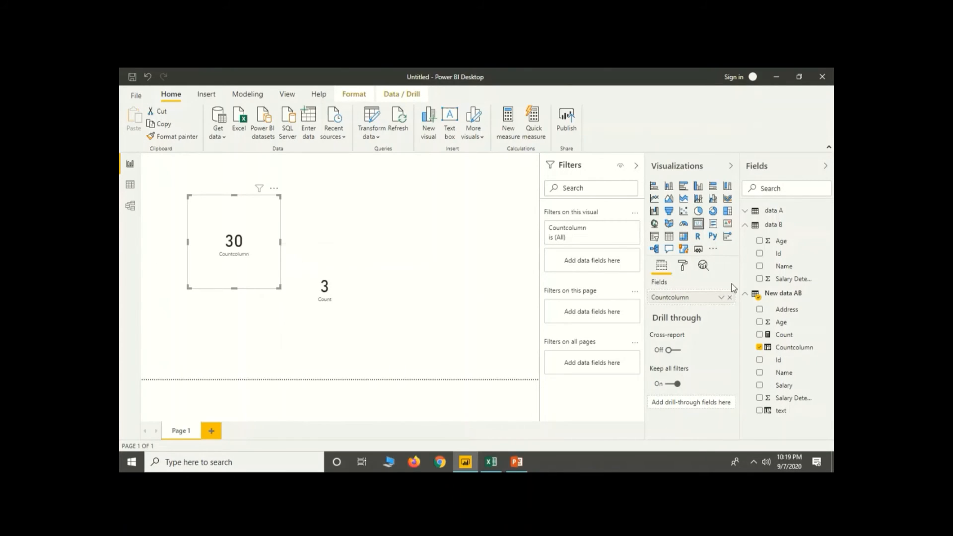
Step: Try the Average, Minimum and Maximum aggregations in turn on the card's Countcolumn field
right_click(695, 296)
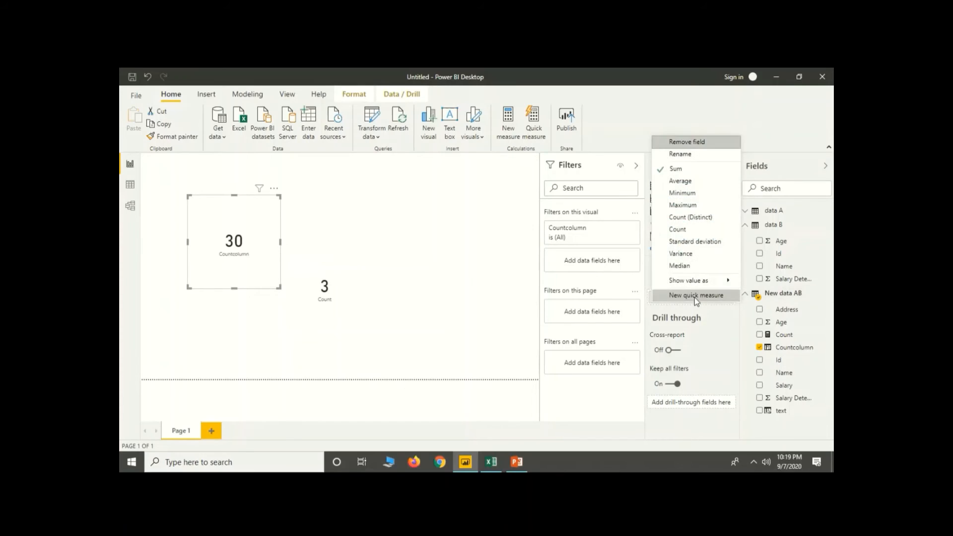
left_click(689, 180)
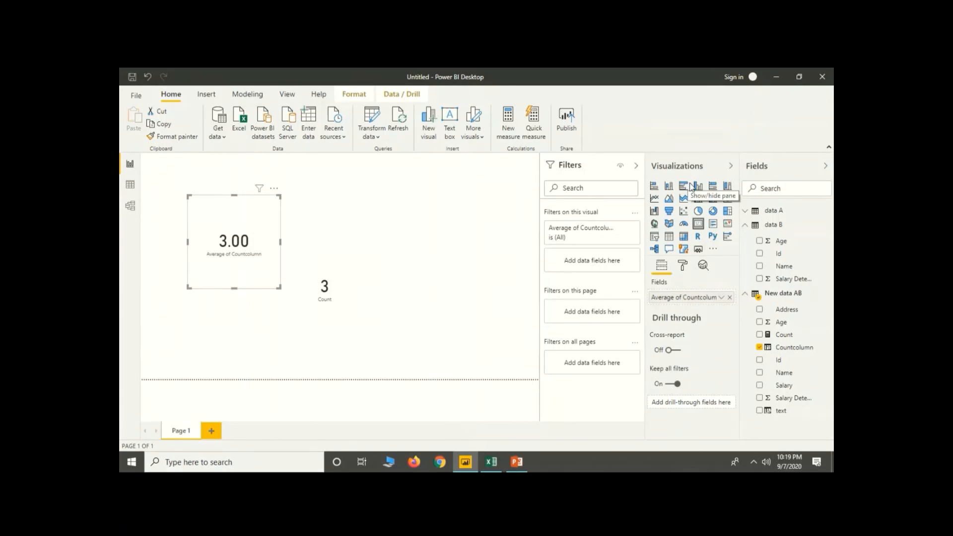
left_click(707, 297)
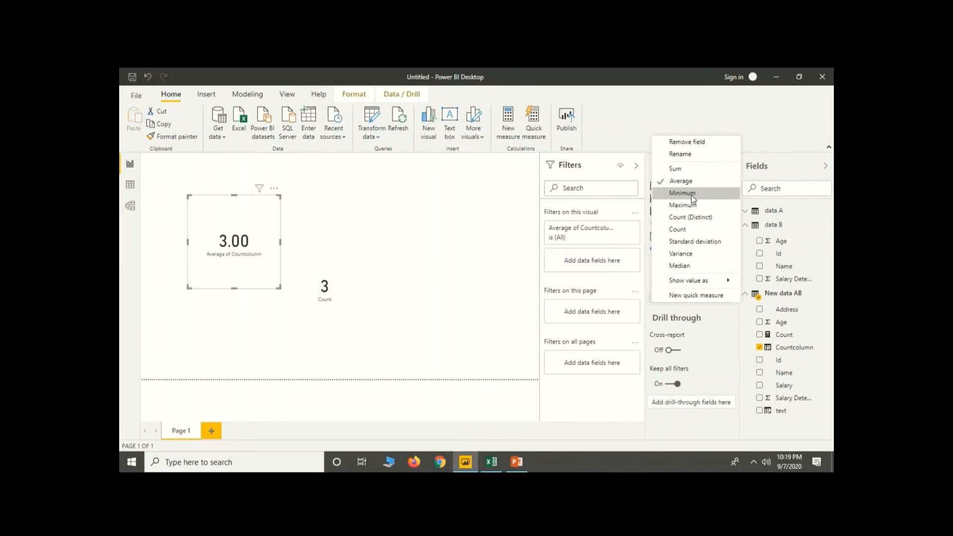
left_click(693, 198)
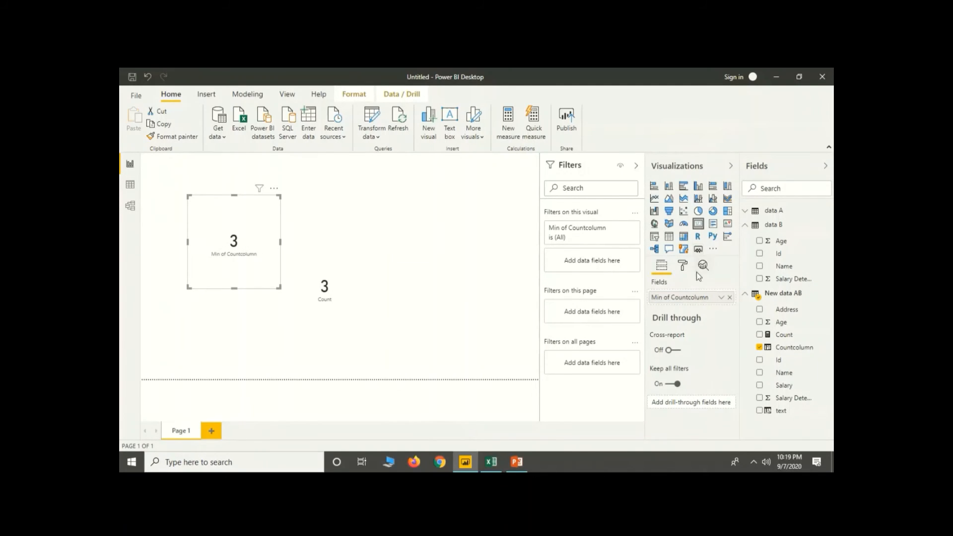
left_click(700, 298)
left_click(695, 207)
Step: Switch the Countcolumn card's aggregation to Count (Distinct), Count, and finally Standard deviation
left_click(722, 297)
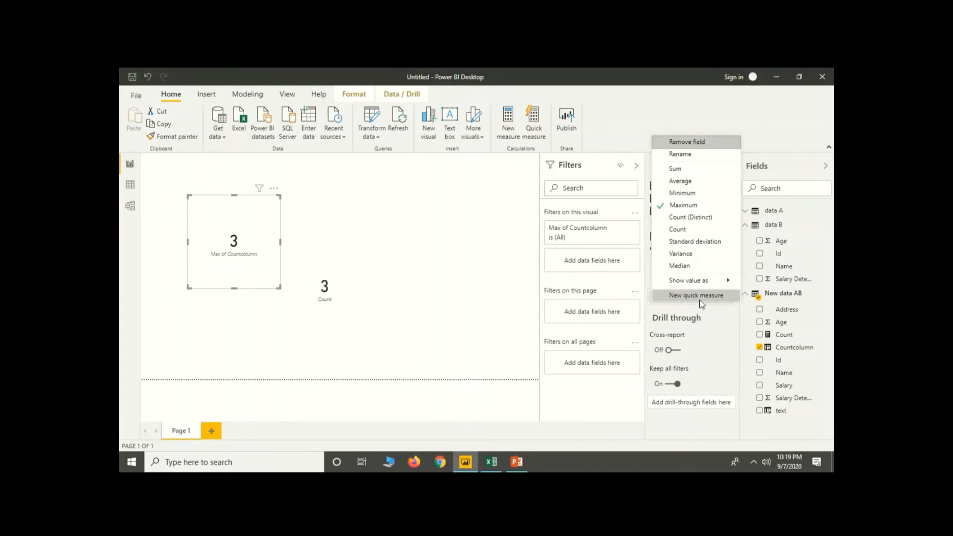
left_click(694, 218)
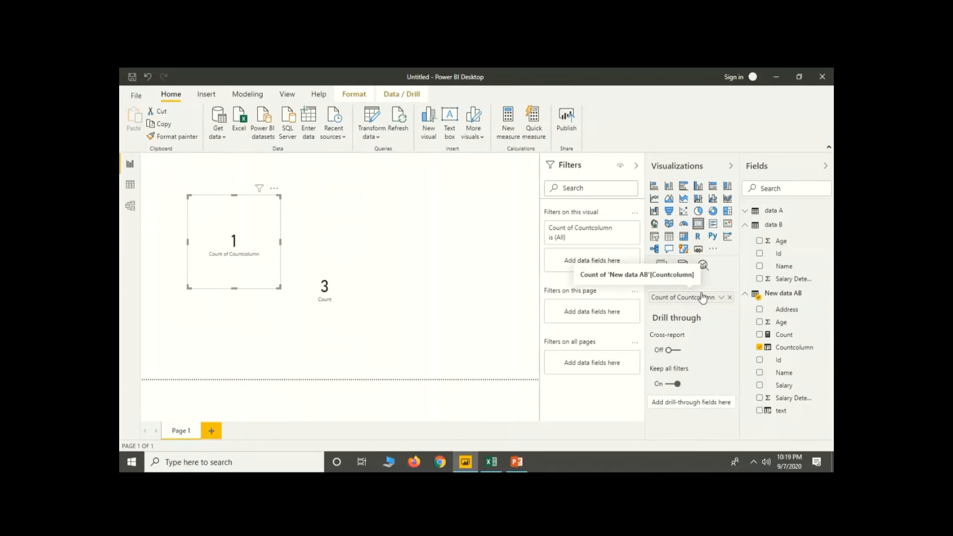
right_click(701, 297)
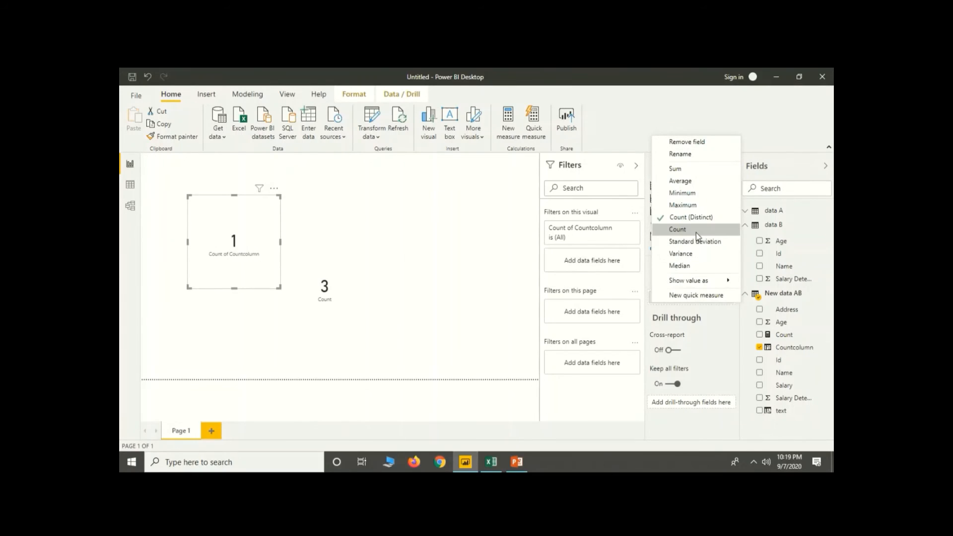
left_click(696, 232)
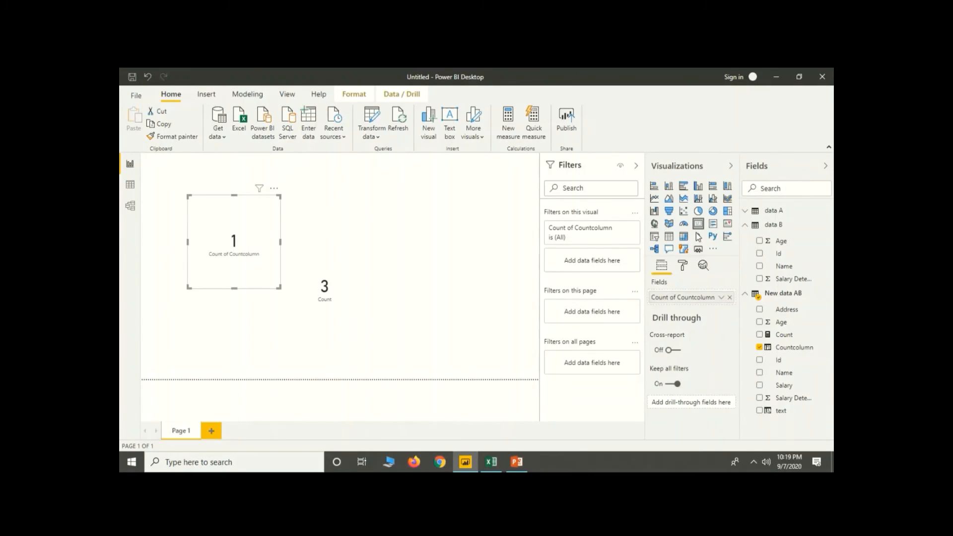
right_click(699, 297)
left_click(695, 242)
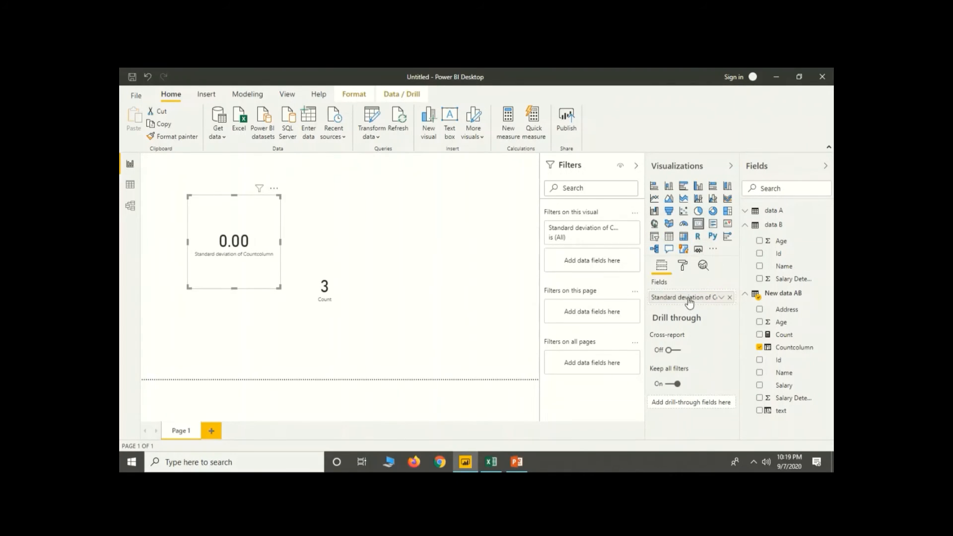
Step: Switch the Countcolumn card's aggregation to Variance, and finally to Median
right_click(688, 298)
left_click(684, 257)
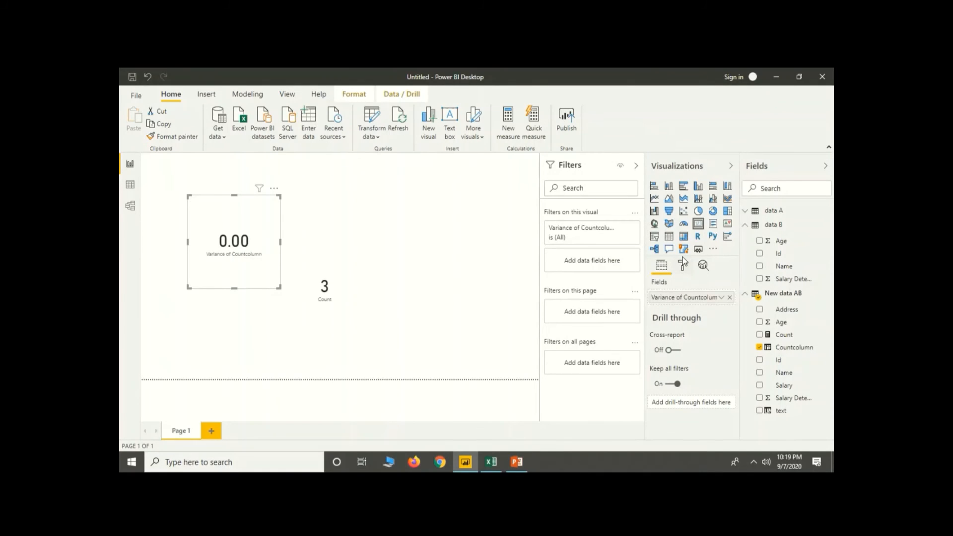
right_click(700, 298)
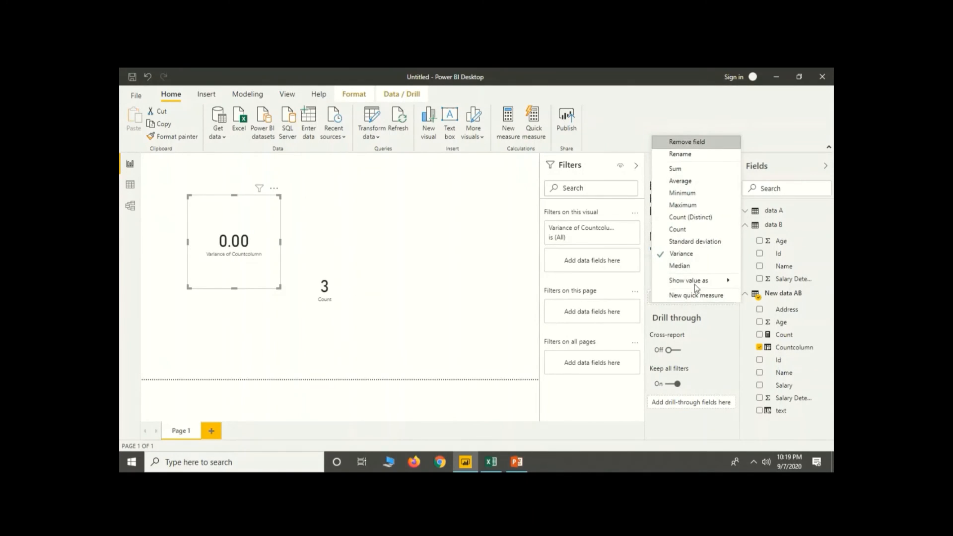
left_click(689, 267)
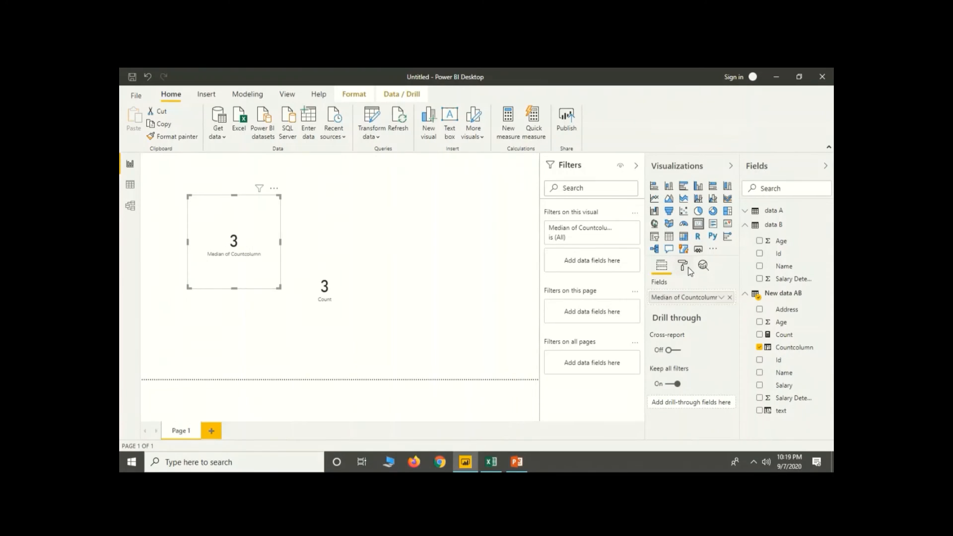
right_click(695, 302)
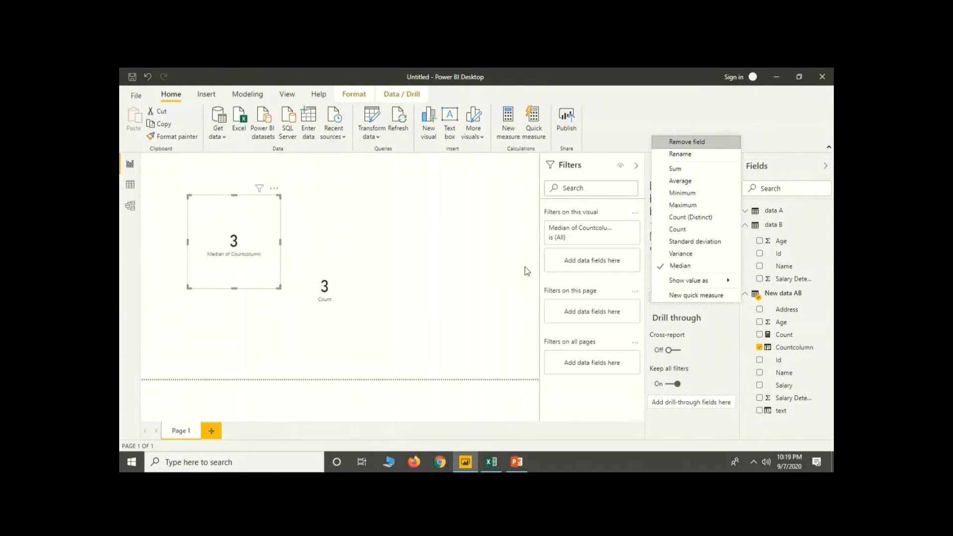
left_click(425, 231)
Step: Clear the DISTINCTCOUNT expression from the Countcolumn formula in the New data AB table, keeping the column name and equals sign
left_click(130, 188)
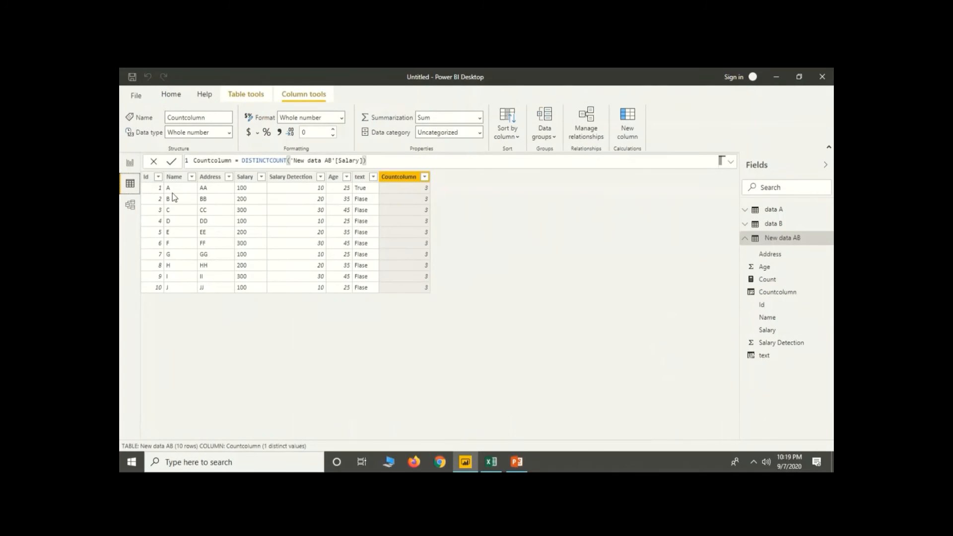
left_click_drag(377, 163, 242, 162)
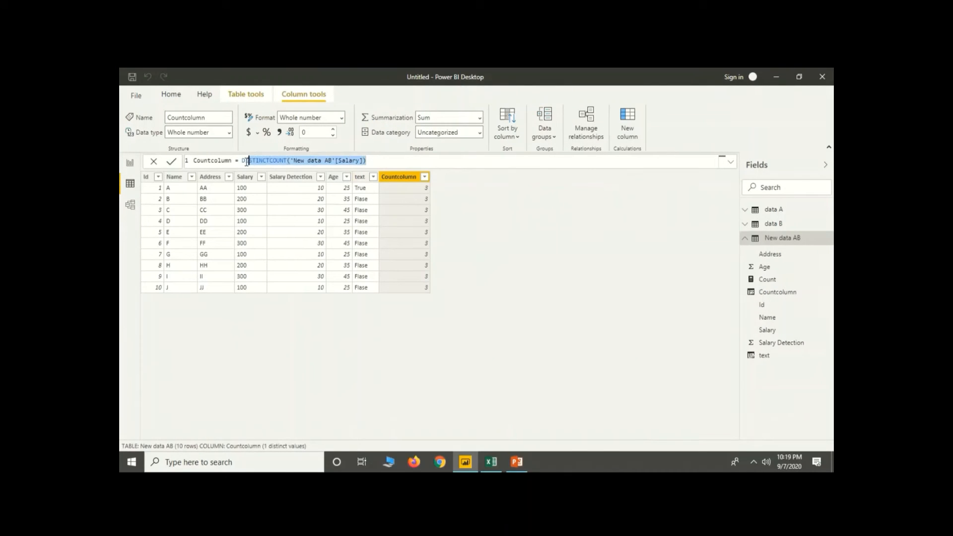
key("BackSpace")
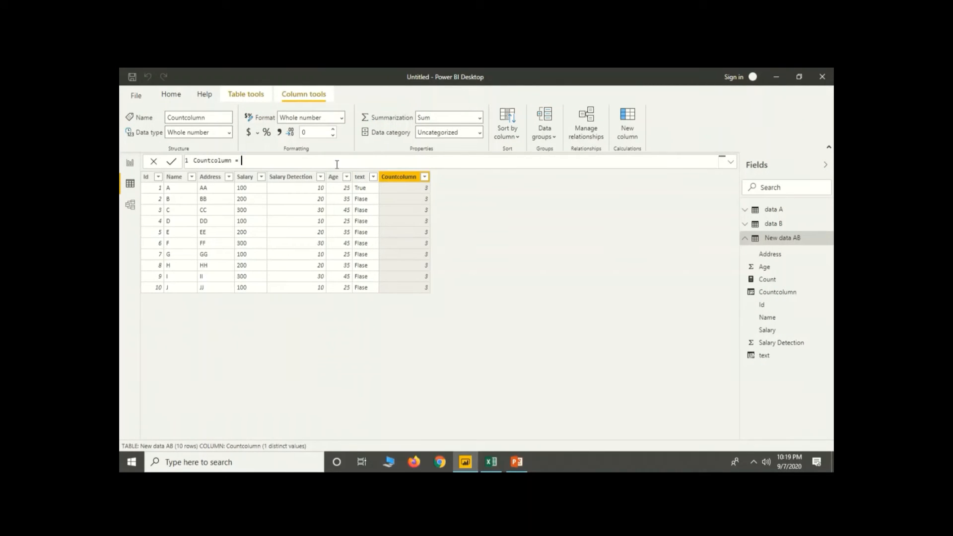
type("data")
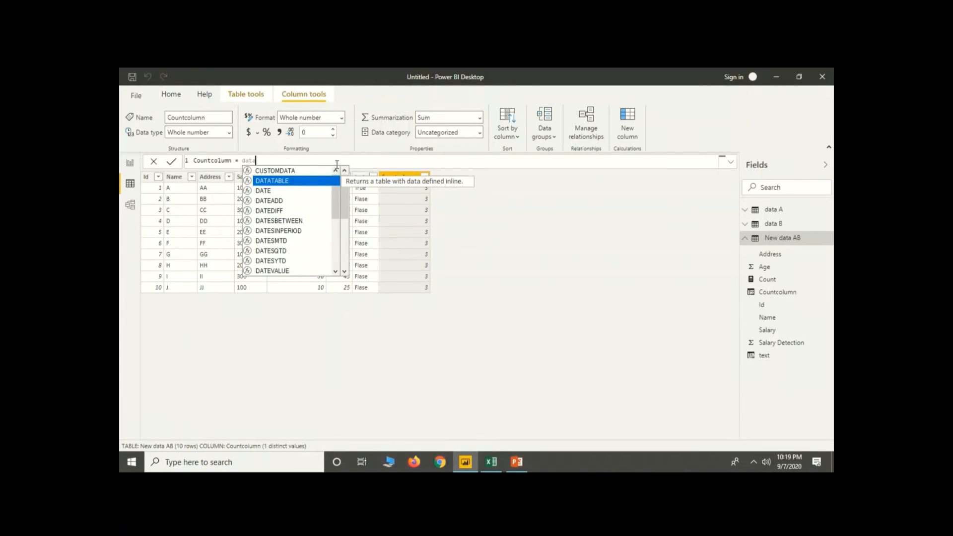
key("BackSpace")
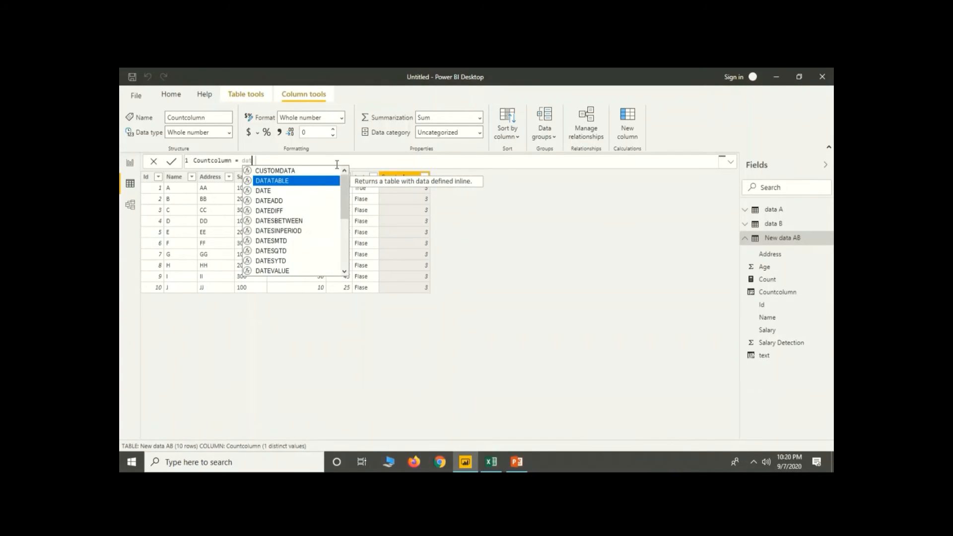
type("e")
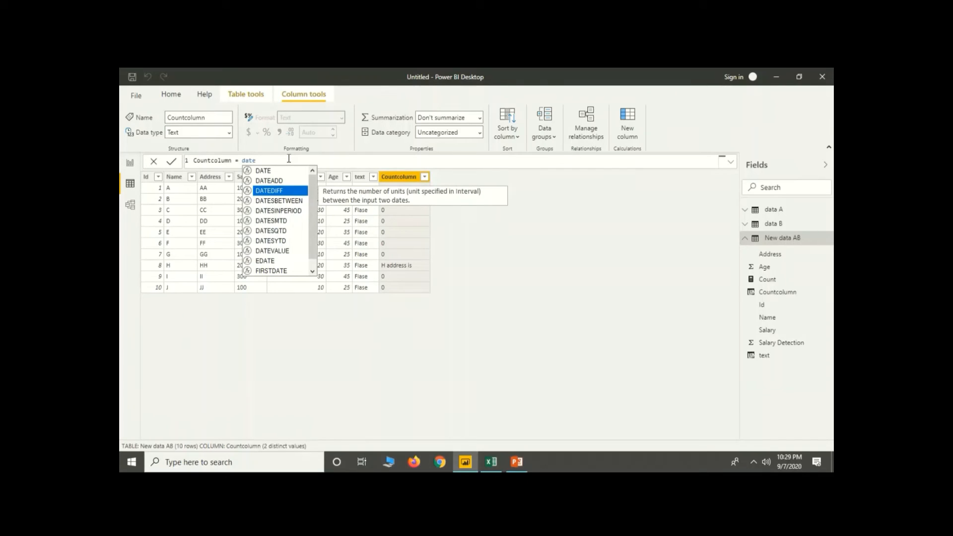
key("BackSpace")
key("BackSpace")
key("BackSpace")
key("BackSpace")
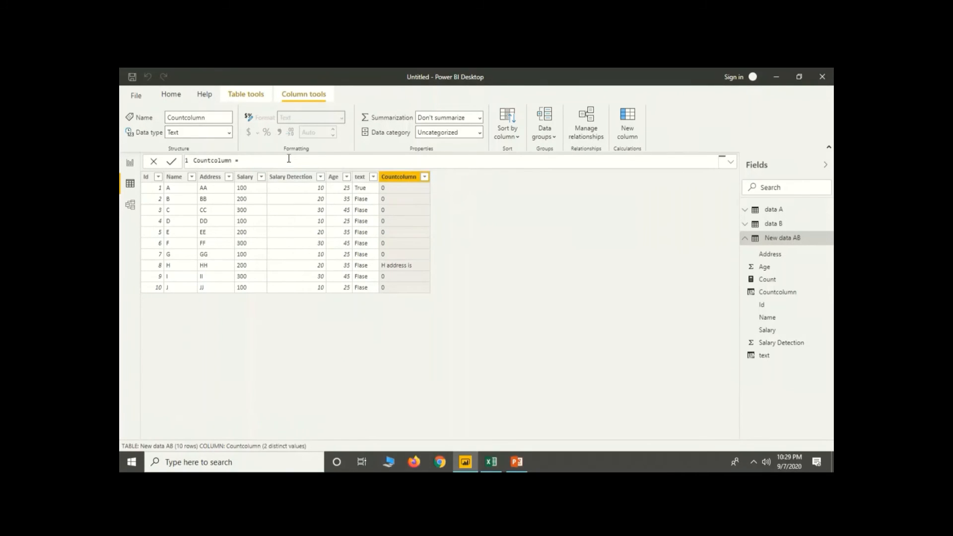
Step: Start the Countcolumn formula with an IF function testing whether 'New data AB'[Address] equals "HH"
type("i")
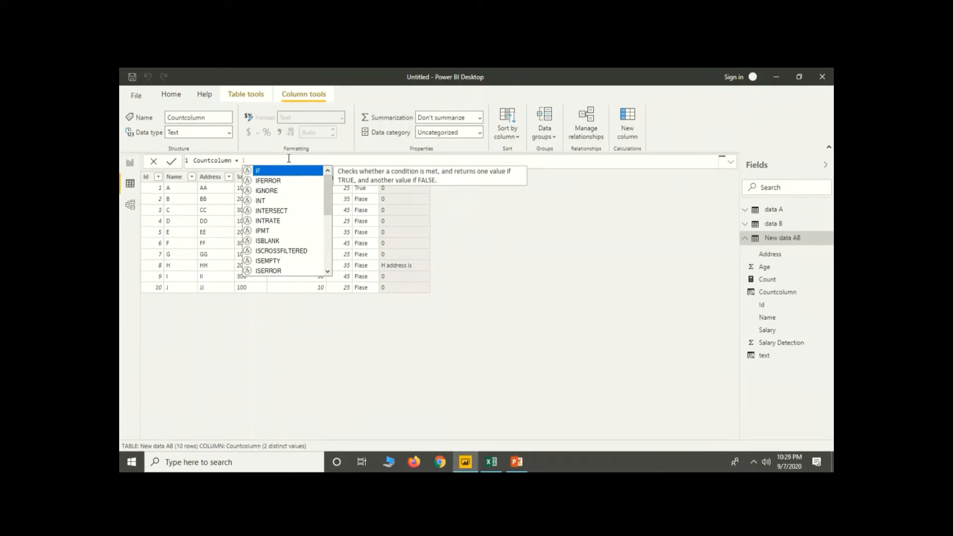
key("Tab")
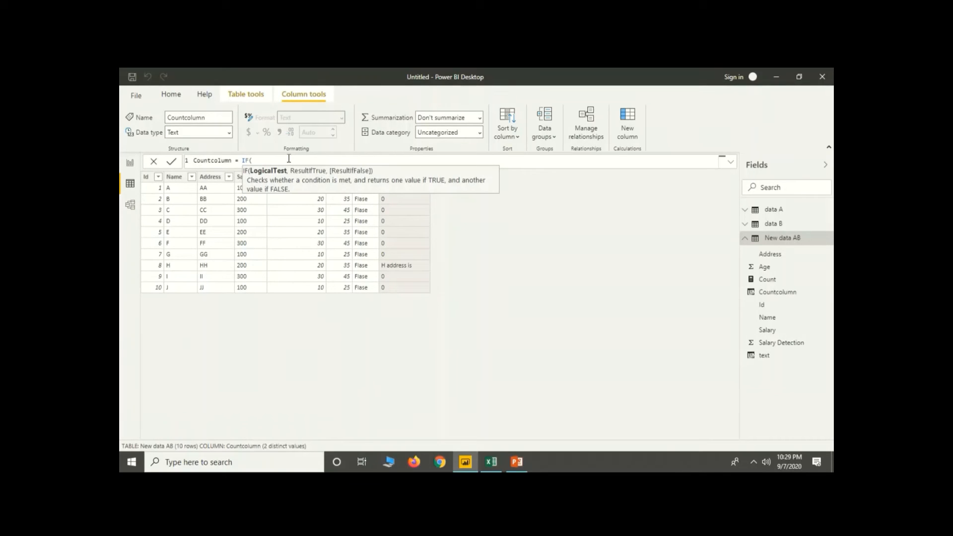
type("add")
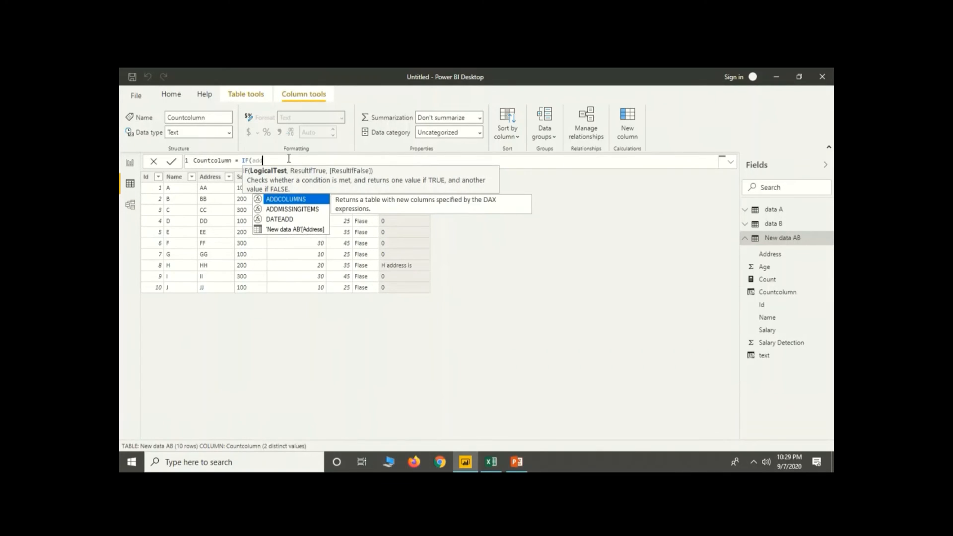
key("Down")
key("Down")
key("Down")
key("Tab")
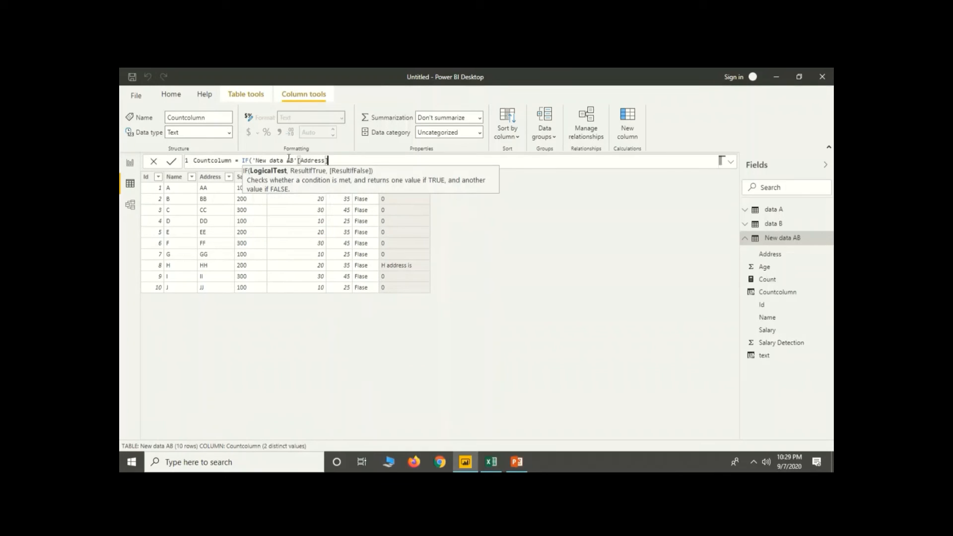
type("=")
type("\"HH")
type("\"")
Step: Extend the IF test with && and the condition that 'New data AB'[Name ] equals "H"
type(" &&")
type("'New data AB'[Name ]")
key("Tab")
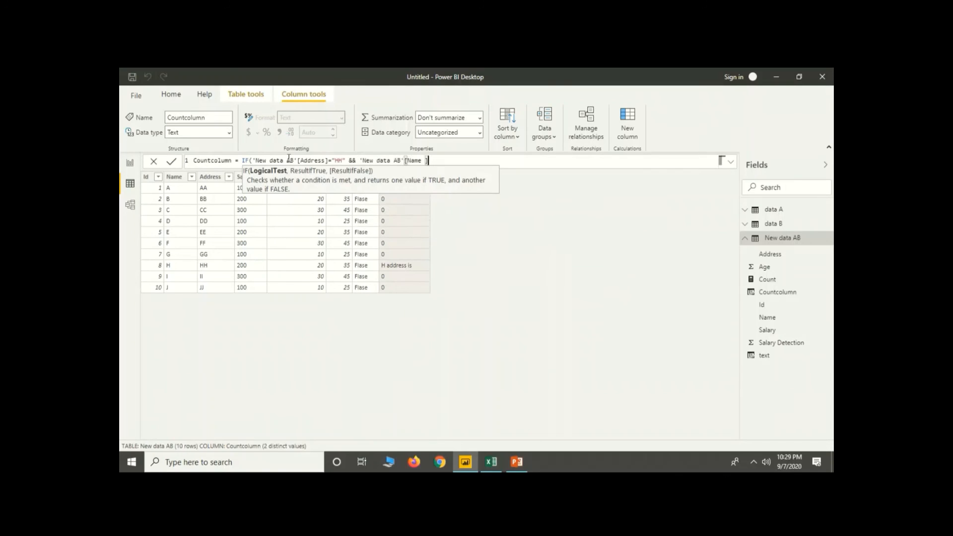
type("=\"H\",")
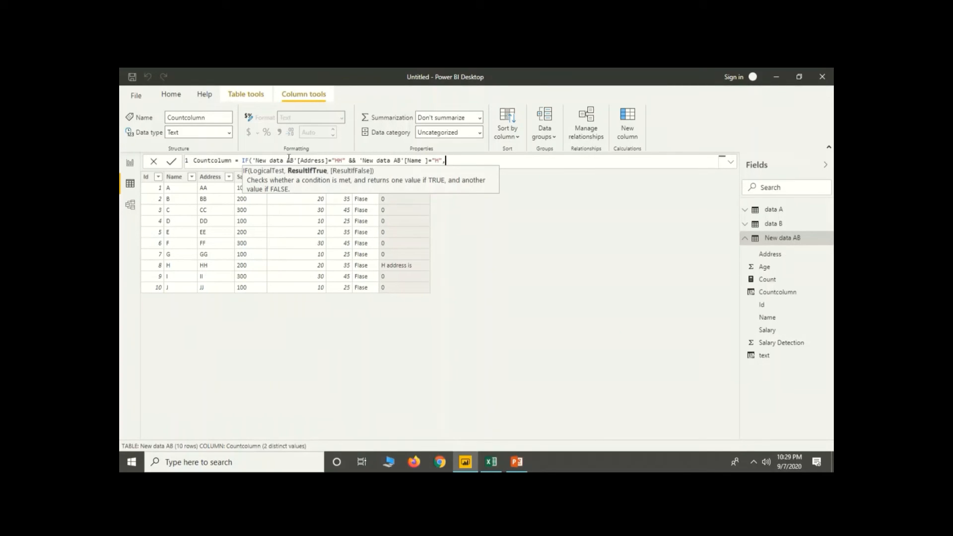
Step: Complete the IF formula with "H address is HH" as the true result and 0 as the false result, and commit it
type("\"\"H address is HH,")
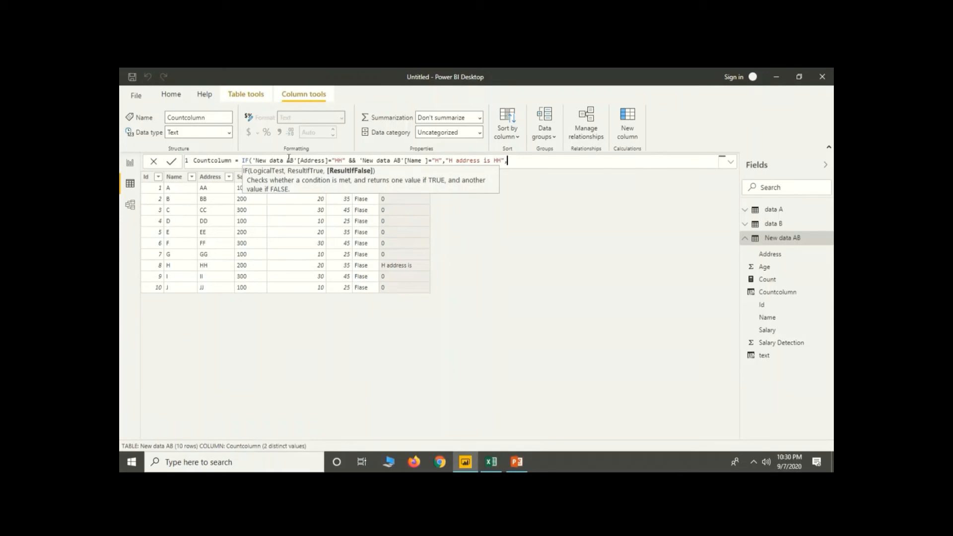
type("0)")
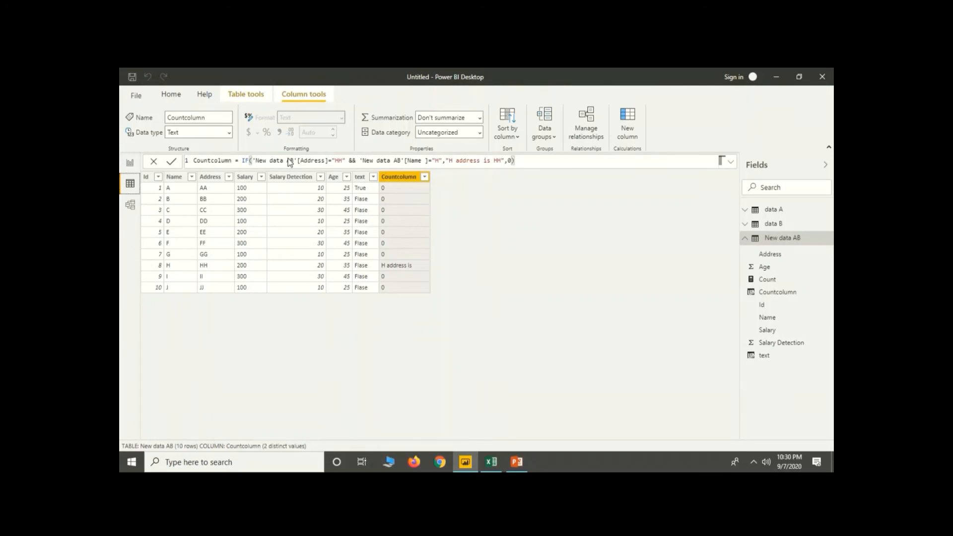
key("Return")
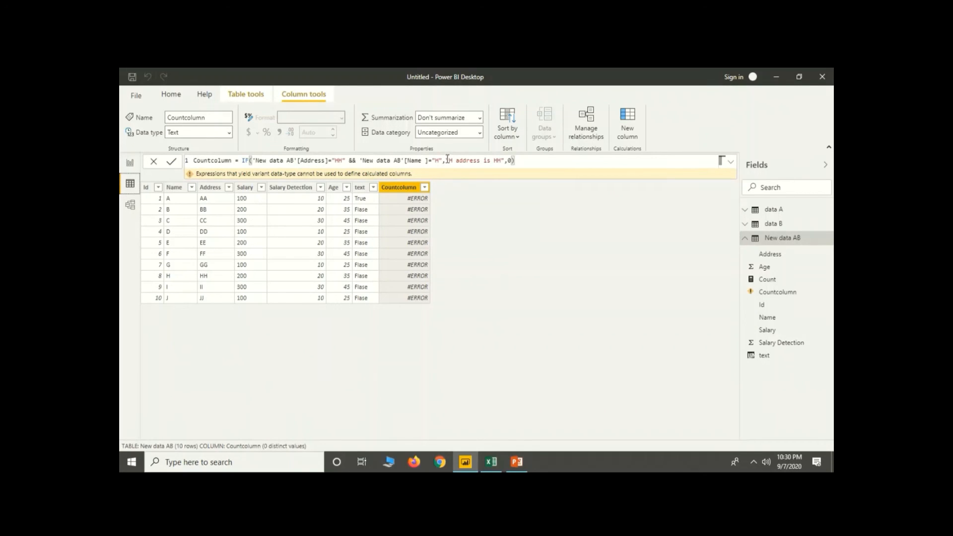
Step: Change the IF formula's false result to the text value "0" and commit the Countcolumn formula
left_click_drag(445, 160, 505, 160)
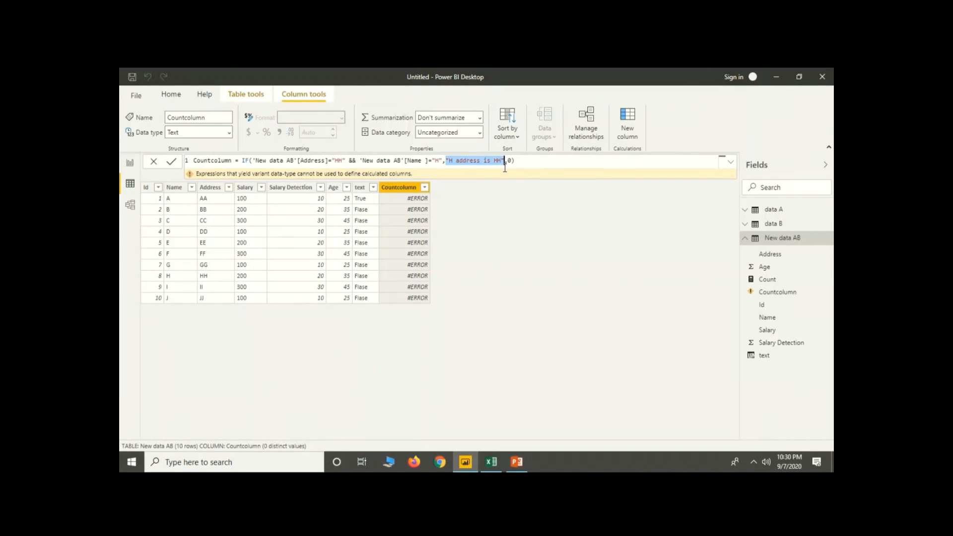
left_click_drag(507, 160, 513, 160)
type("\"\"")
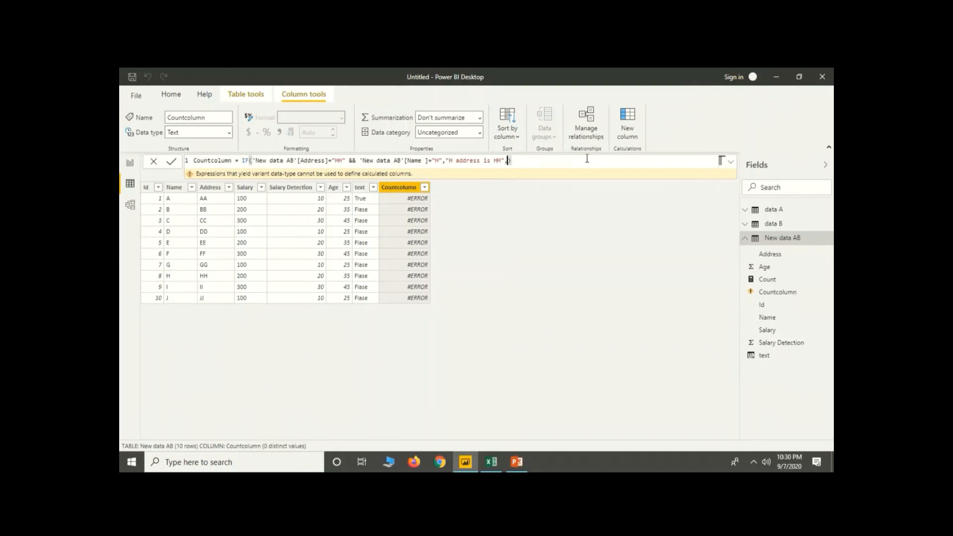
key("Left")
type("0")
key("Return")
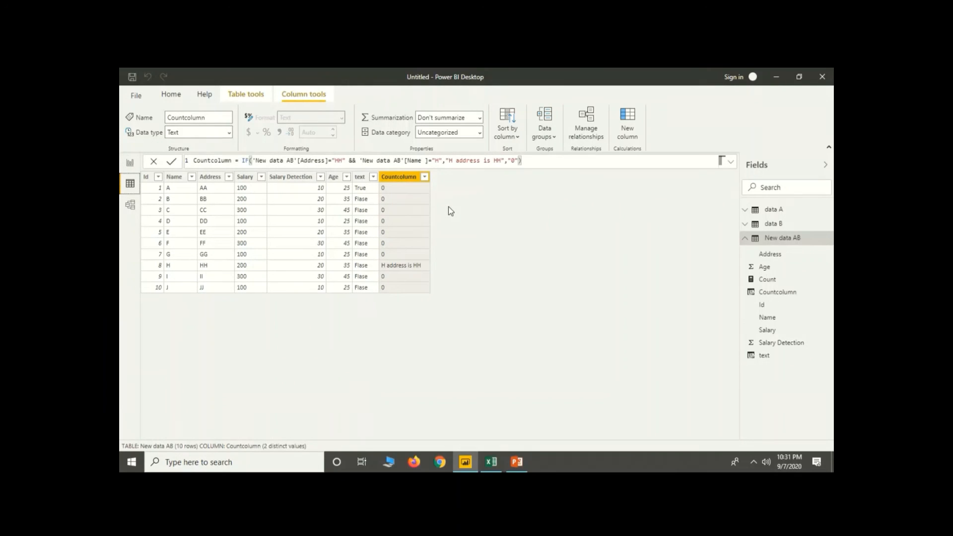
Step: Highlight the complete IF expression in the Countcolumn formula to review it
left_click(352, 160)
left_click(255, 161)
left_click_drag(273, 163, 536, 159)
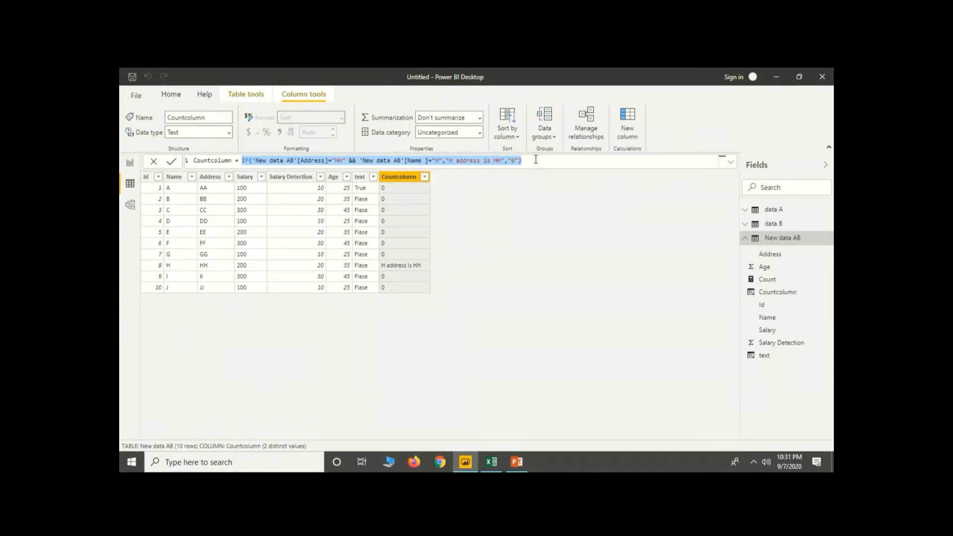